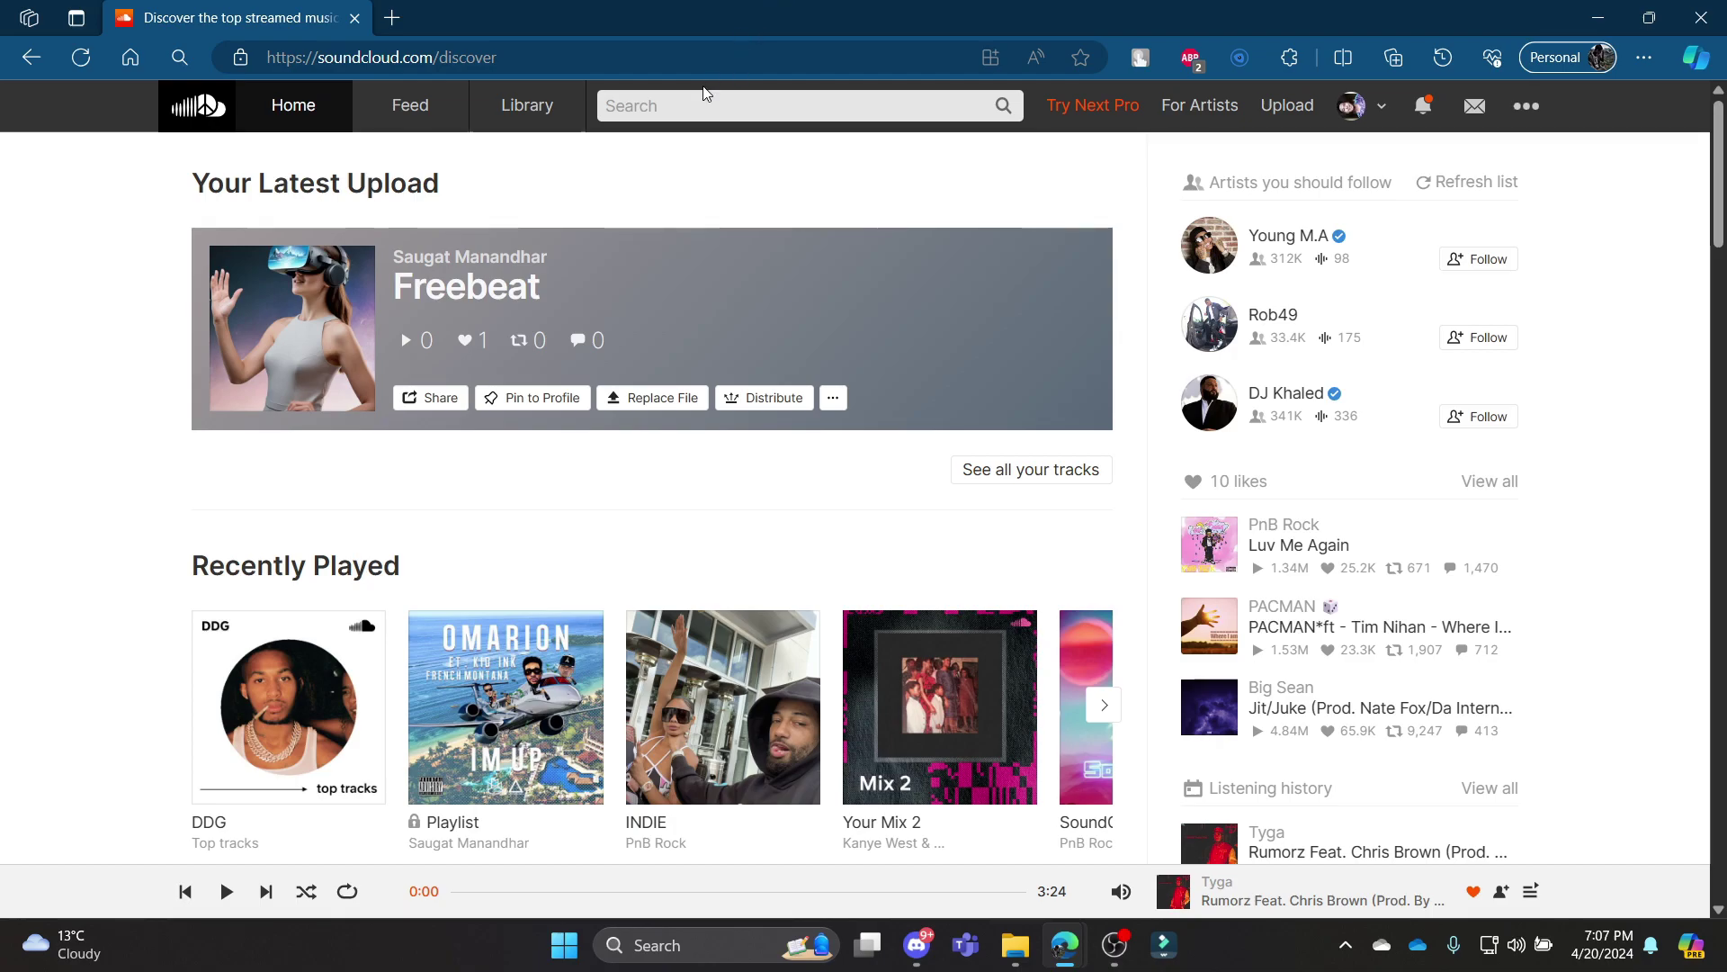
Search Edge Add-ons for 'premid' and add the PreMiD extension to Edge
click(1289, 60)
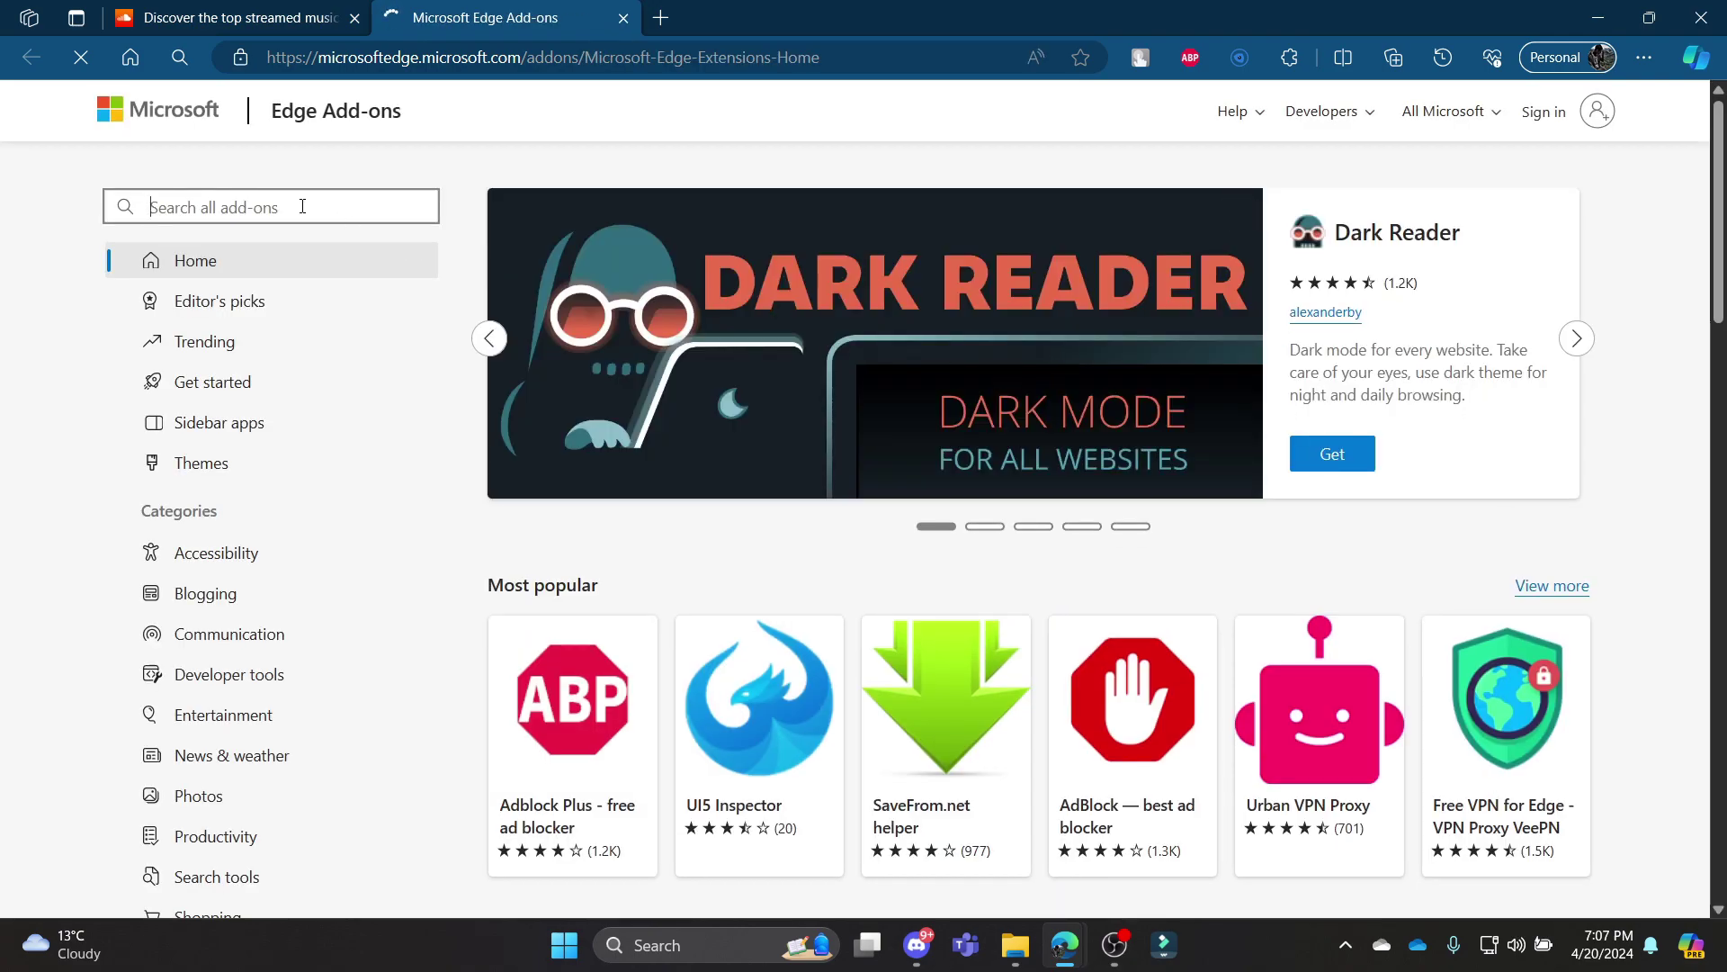
text(premi)
text(d)
key(Return)
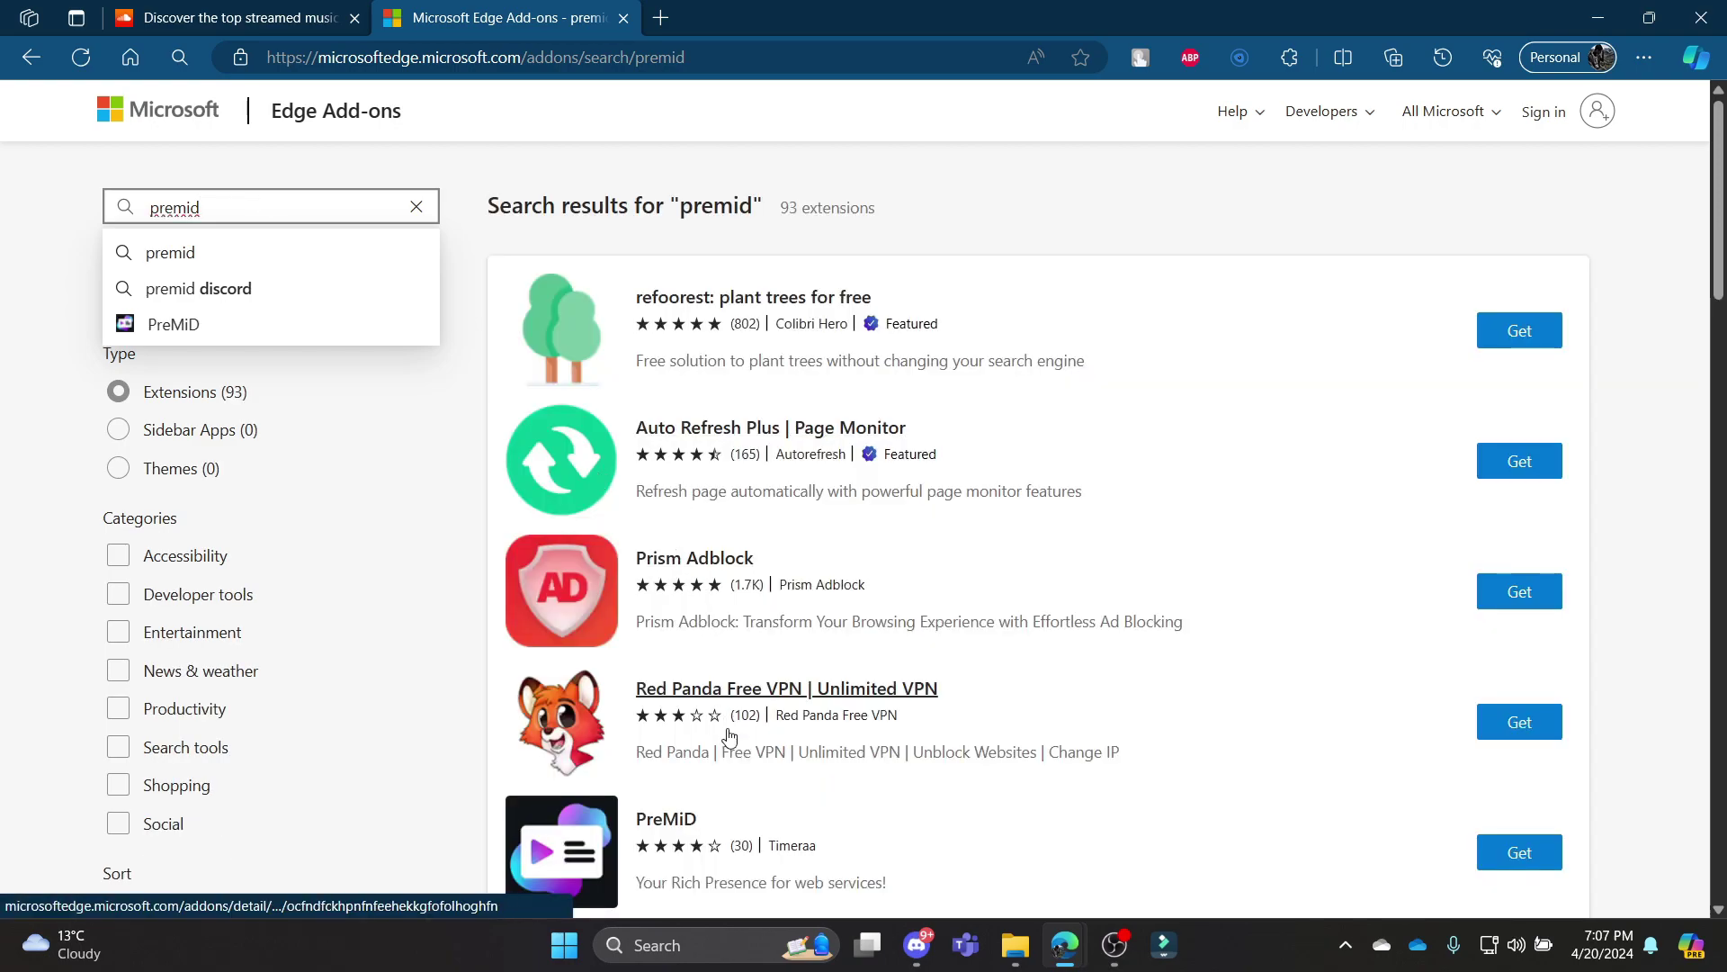
click(1498, 862)
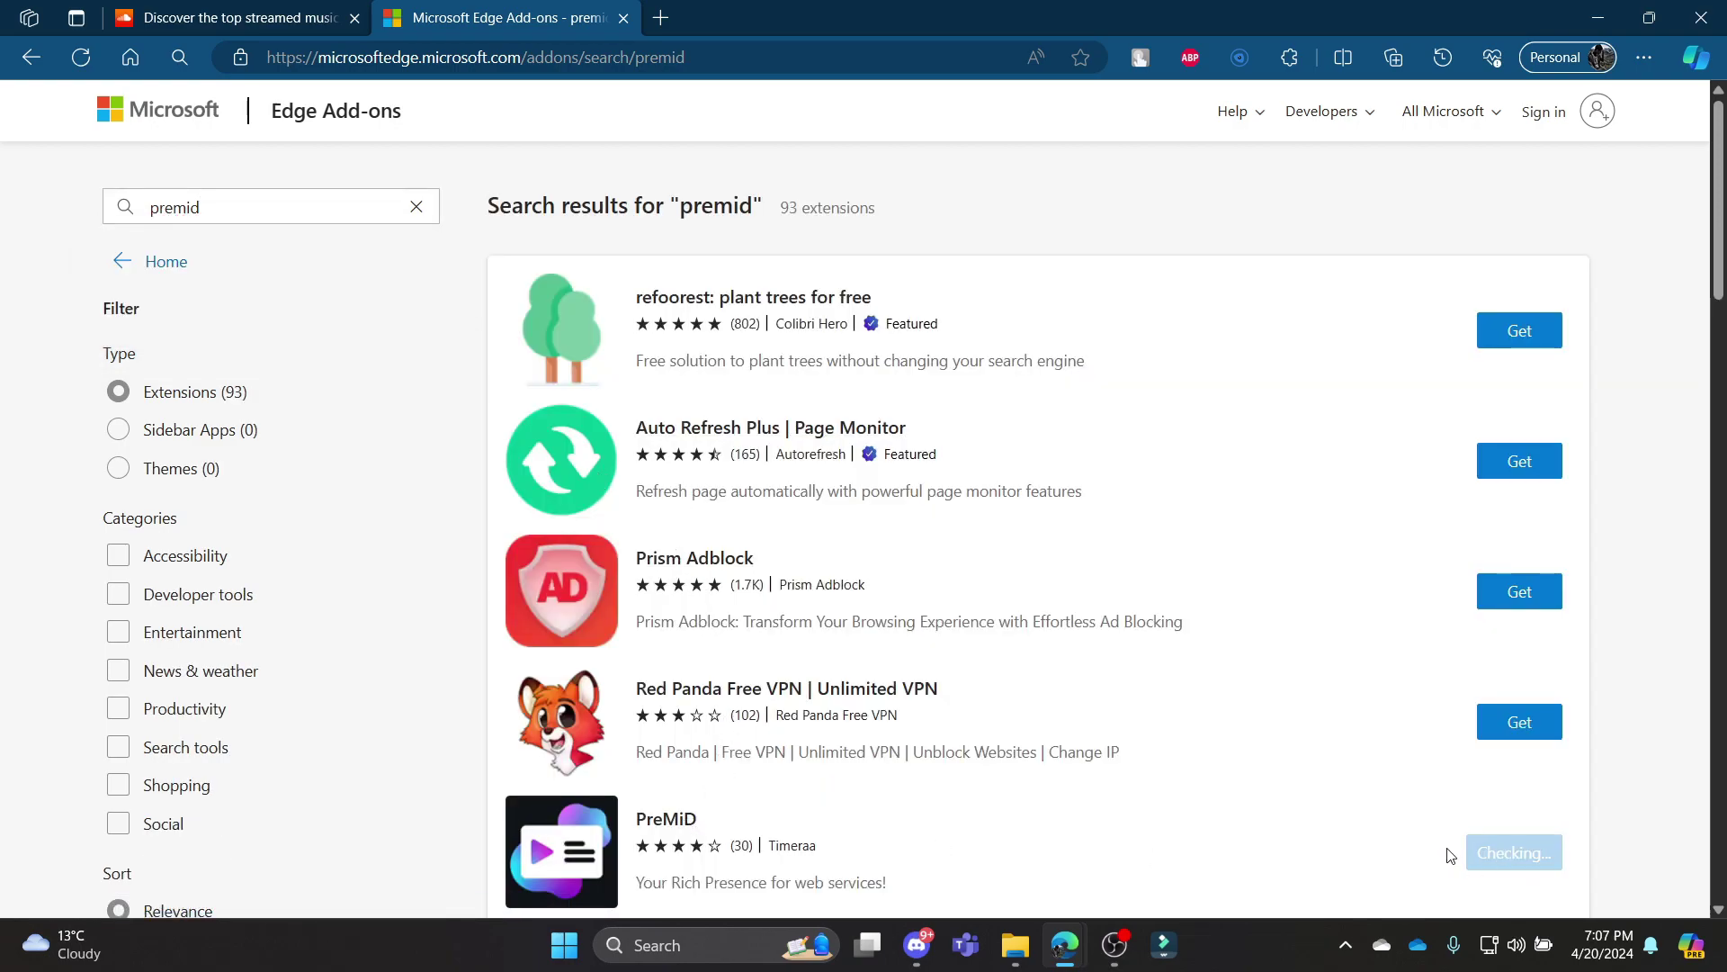
scroll(892, 715, down, 1)
click(906, 230)
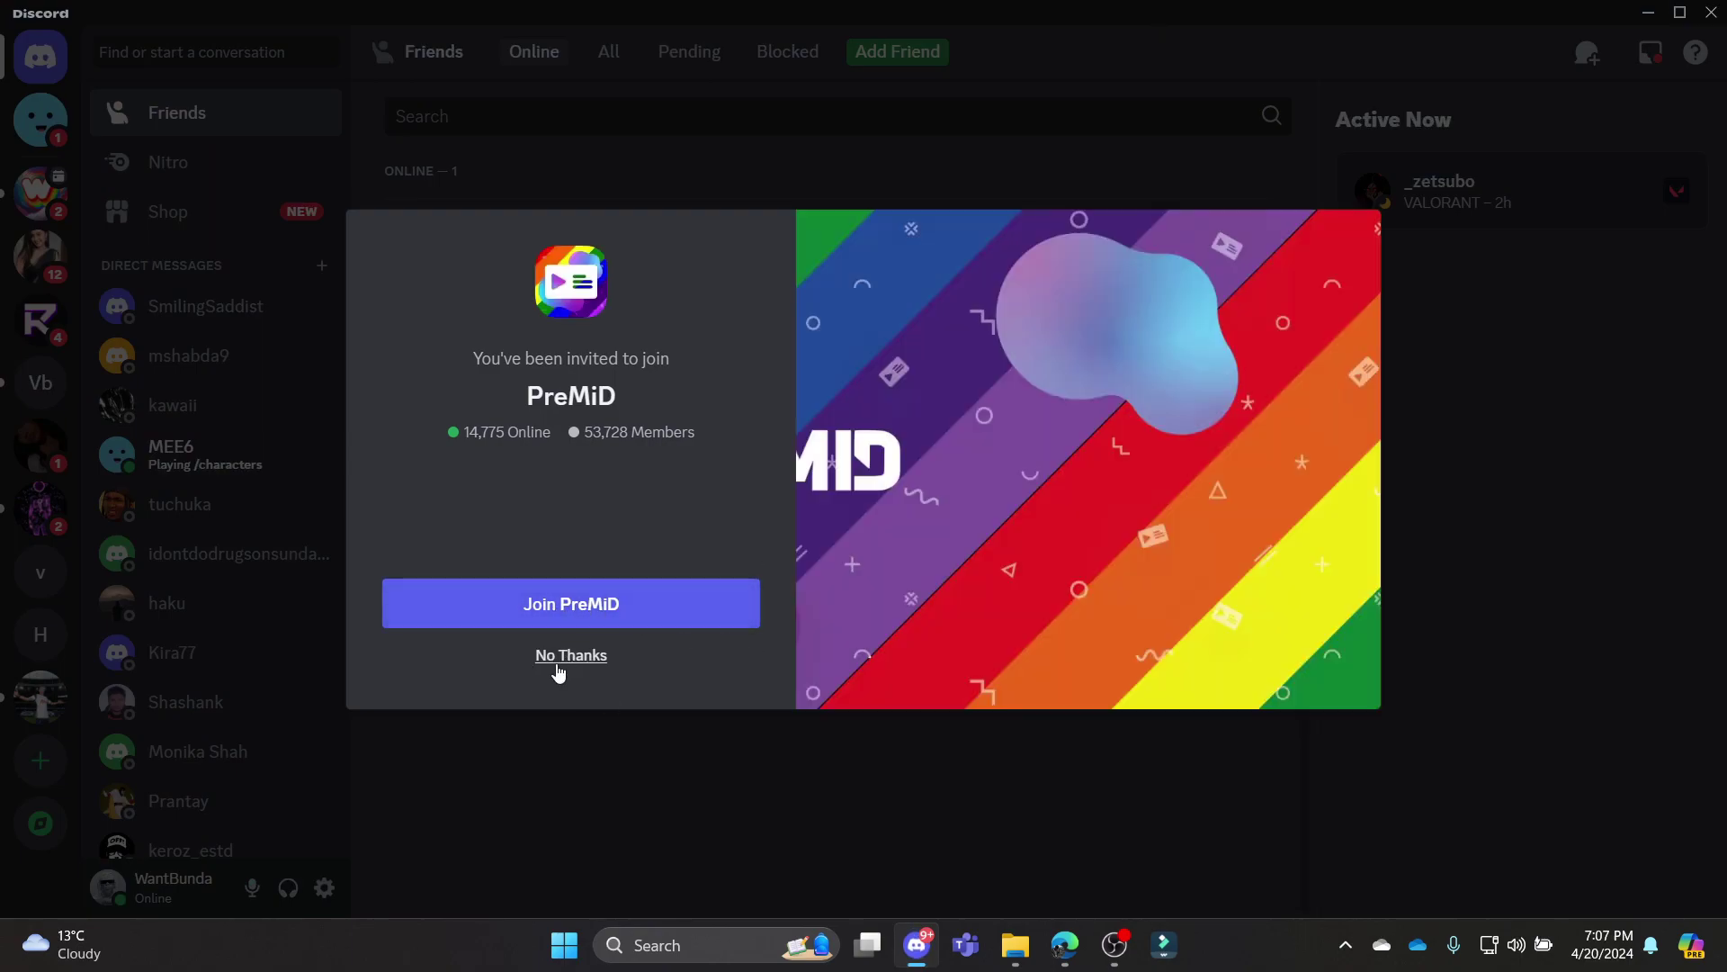
Decline the PreMiD Discord server invite and minimize Discord
click(556, 658)
click(1648, 12)
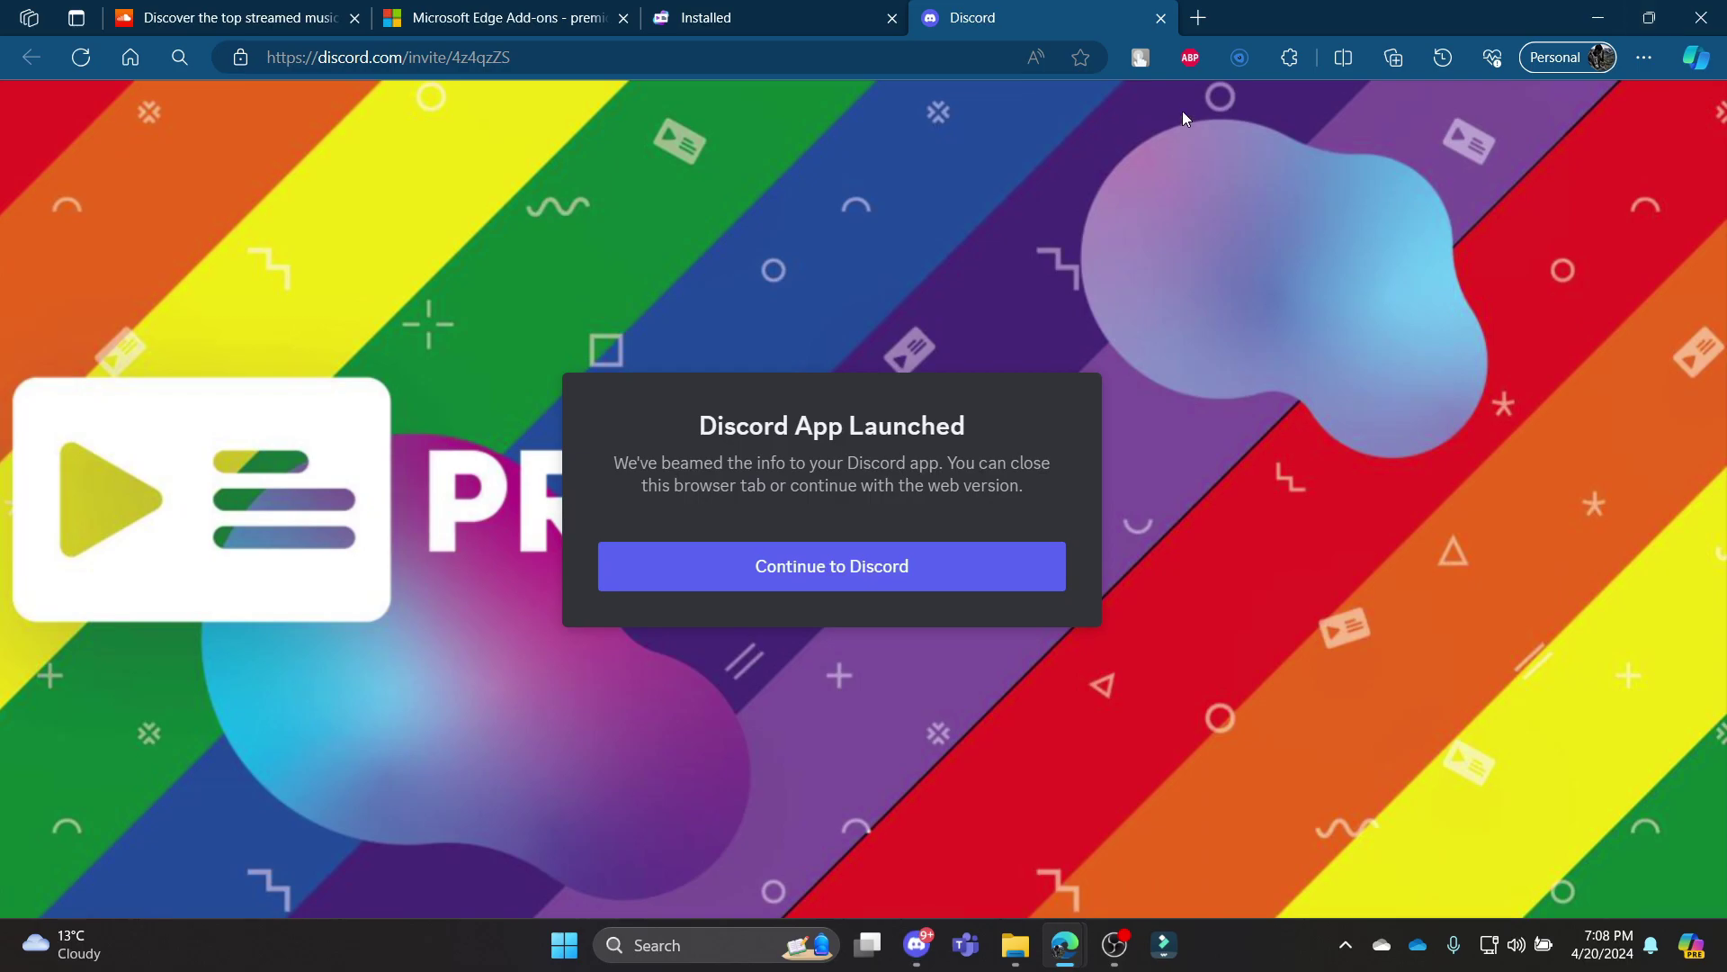
Close the Discord invite tab and download the Windows PreMiD installer
click(1162, 18)
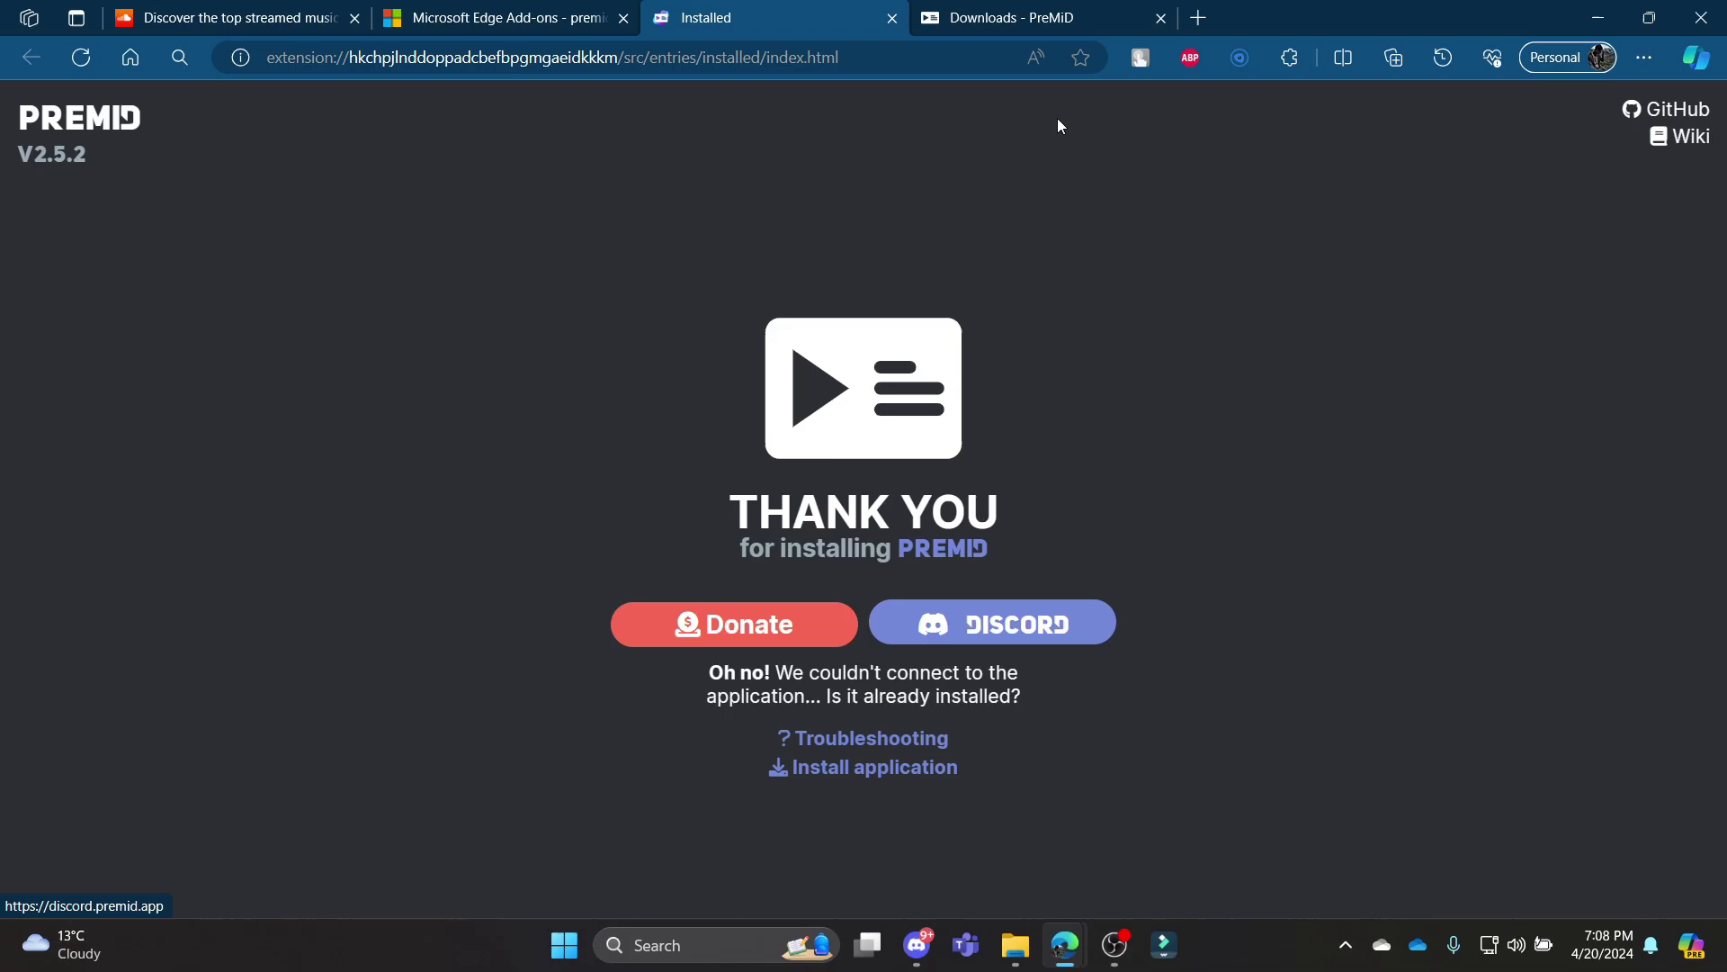
click(1033, 11)
scroll(1047, 813, down, 3)
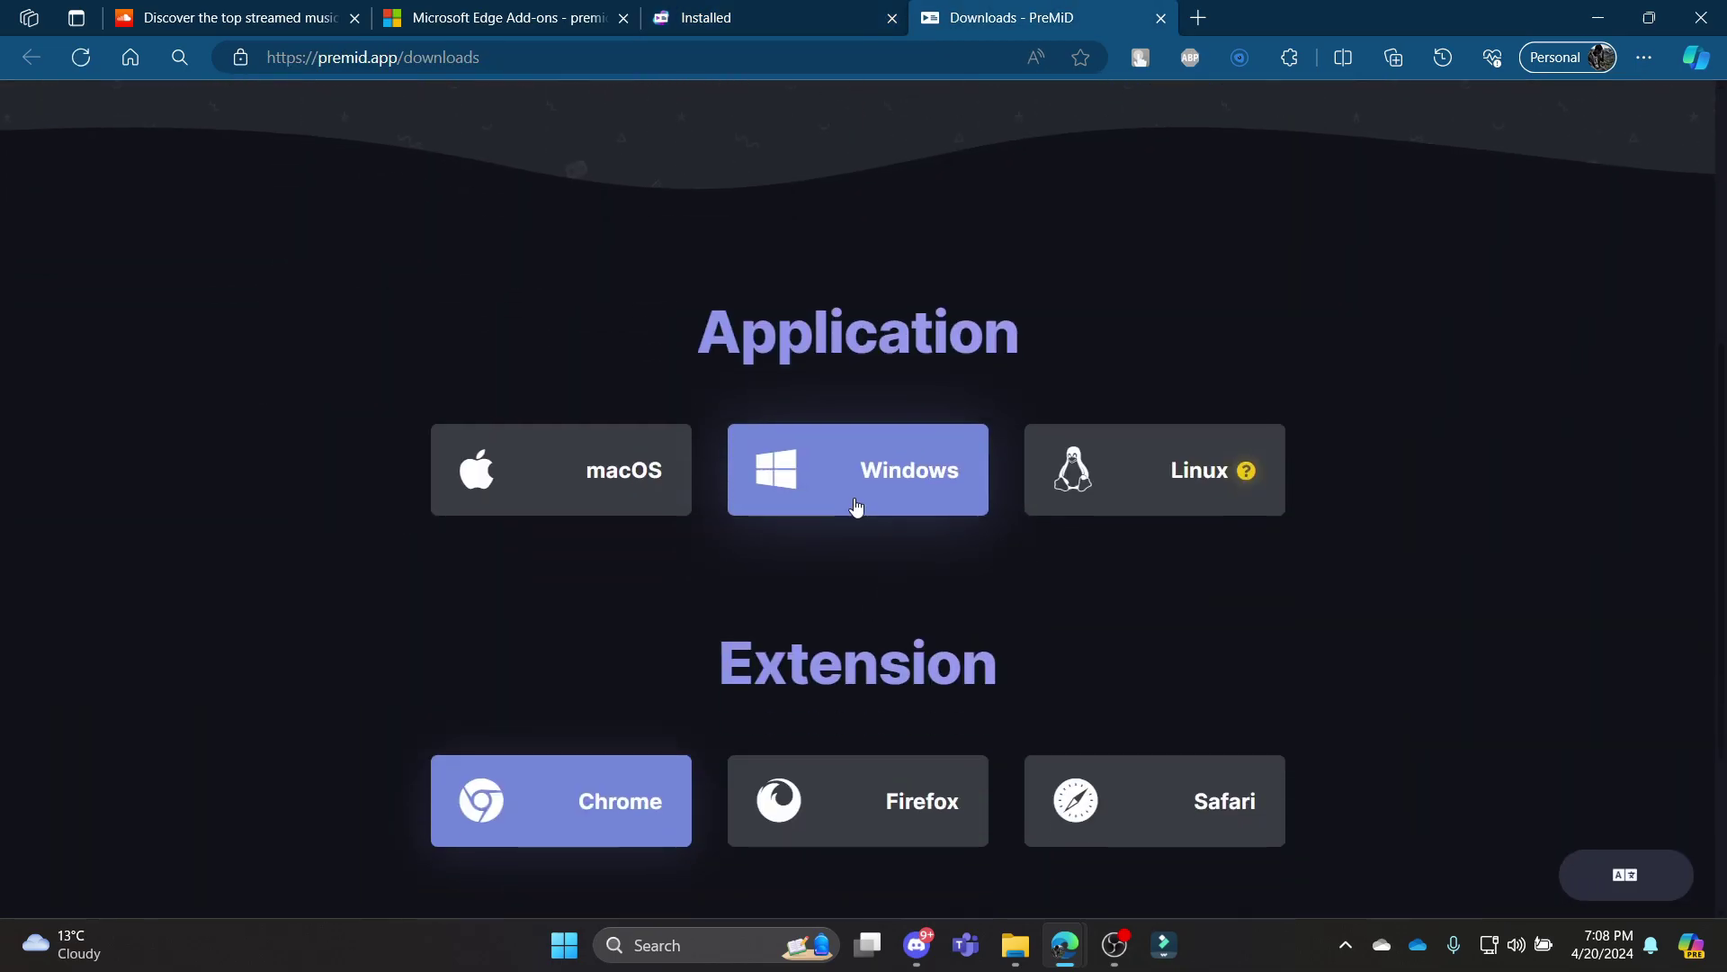
click(852, 495)
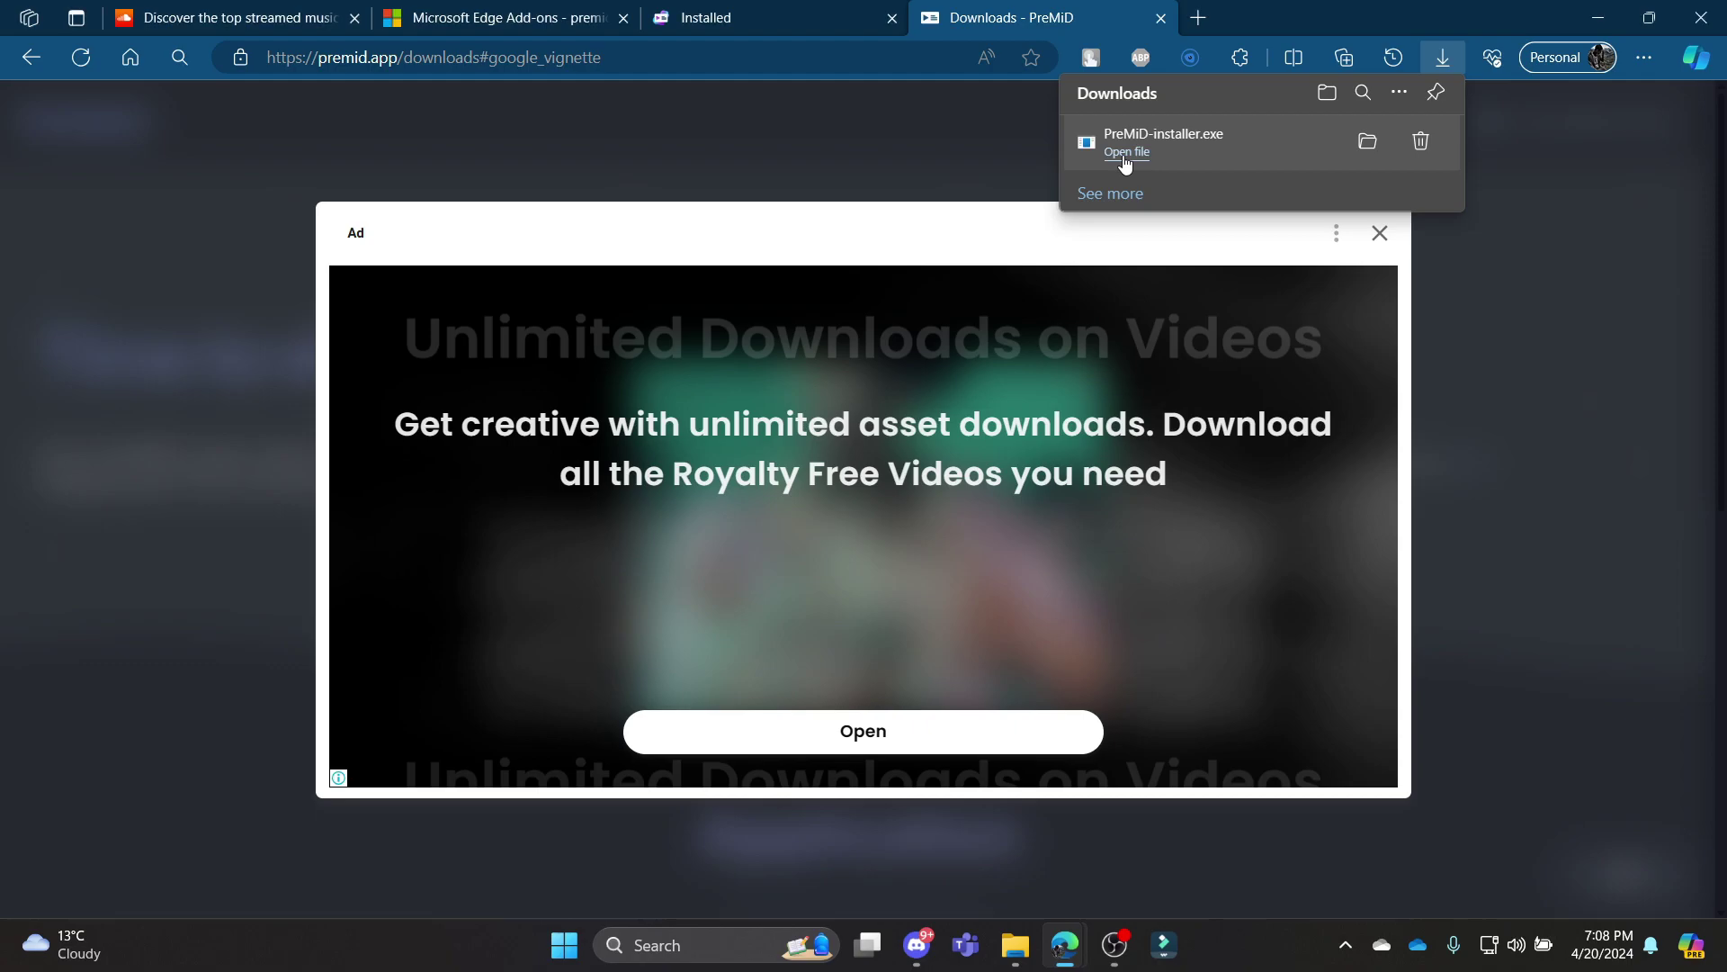
Run the PreMiD installer, accept the license agreement, and start installing the desktop app
click(1124, 151)
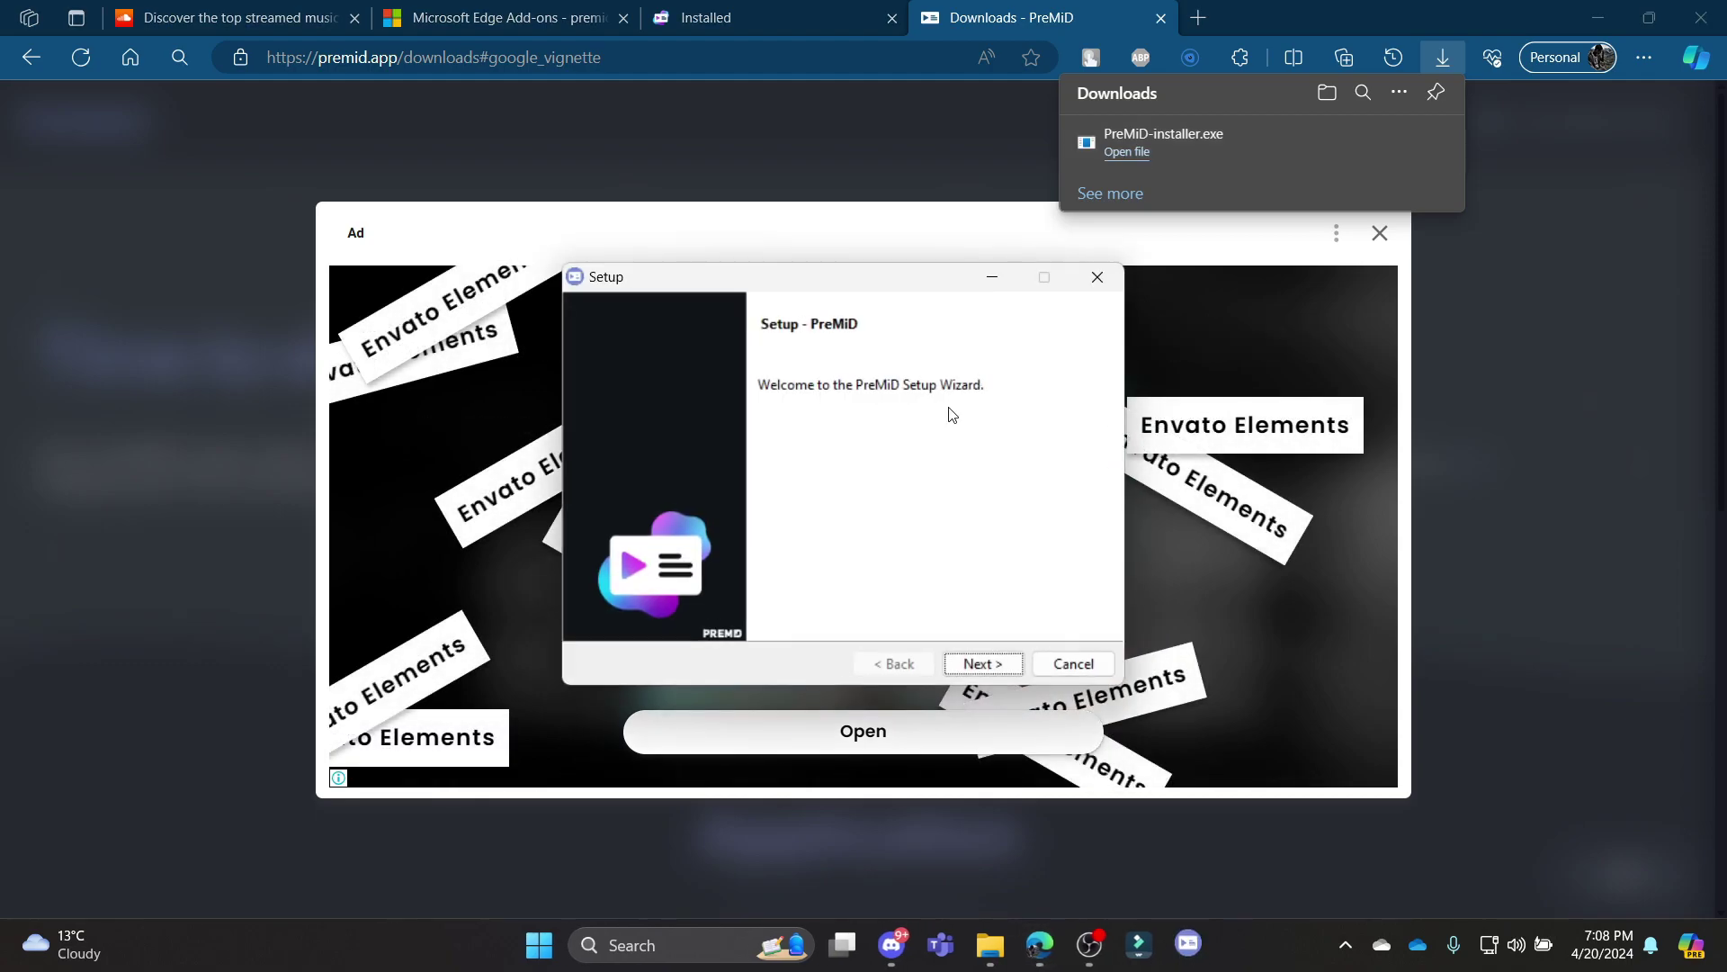
click(982, 663)
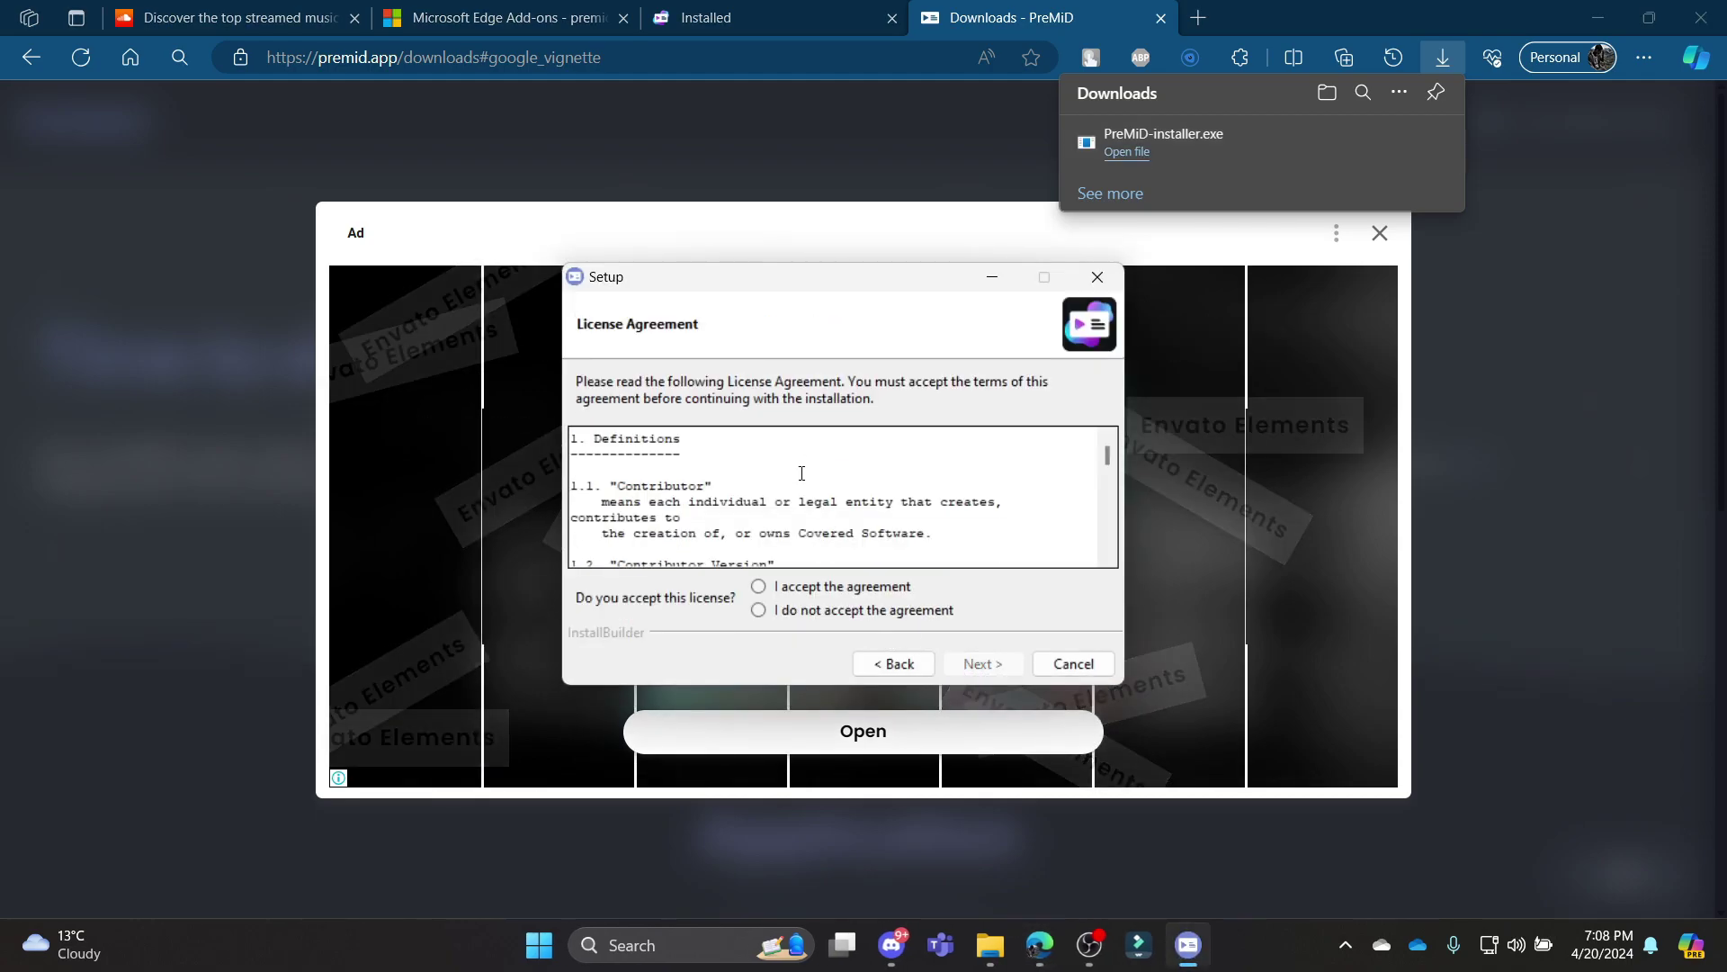
click(777, 588)
click(971, 665)
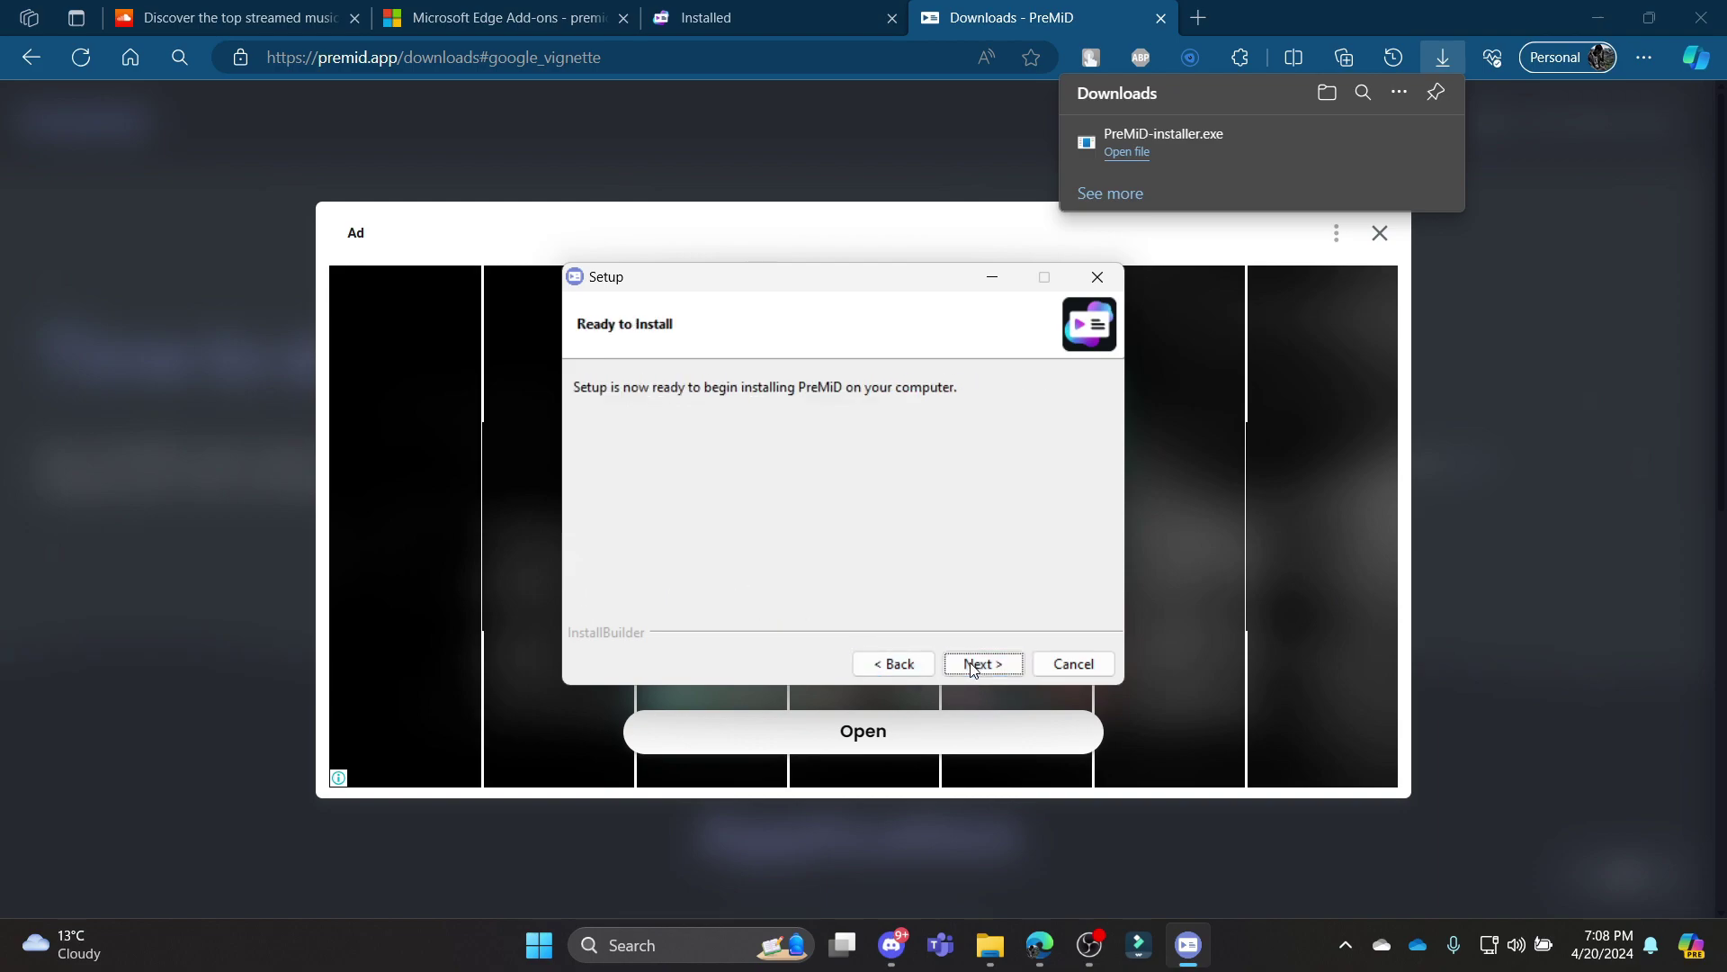
click(974, 667)
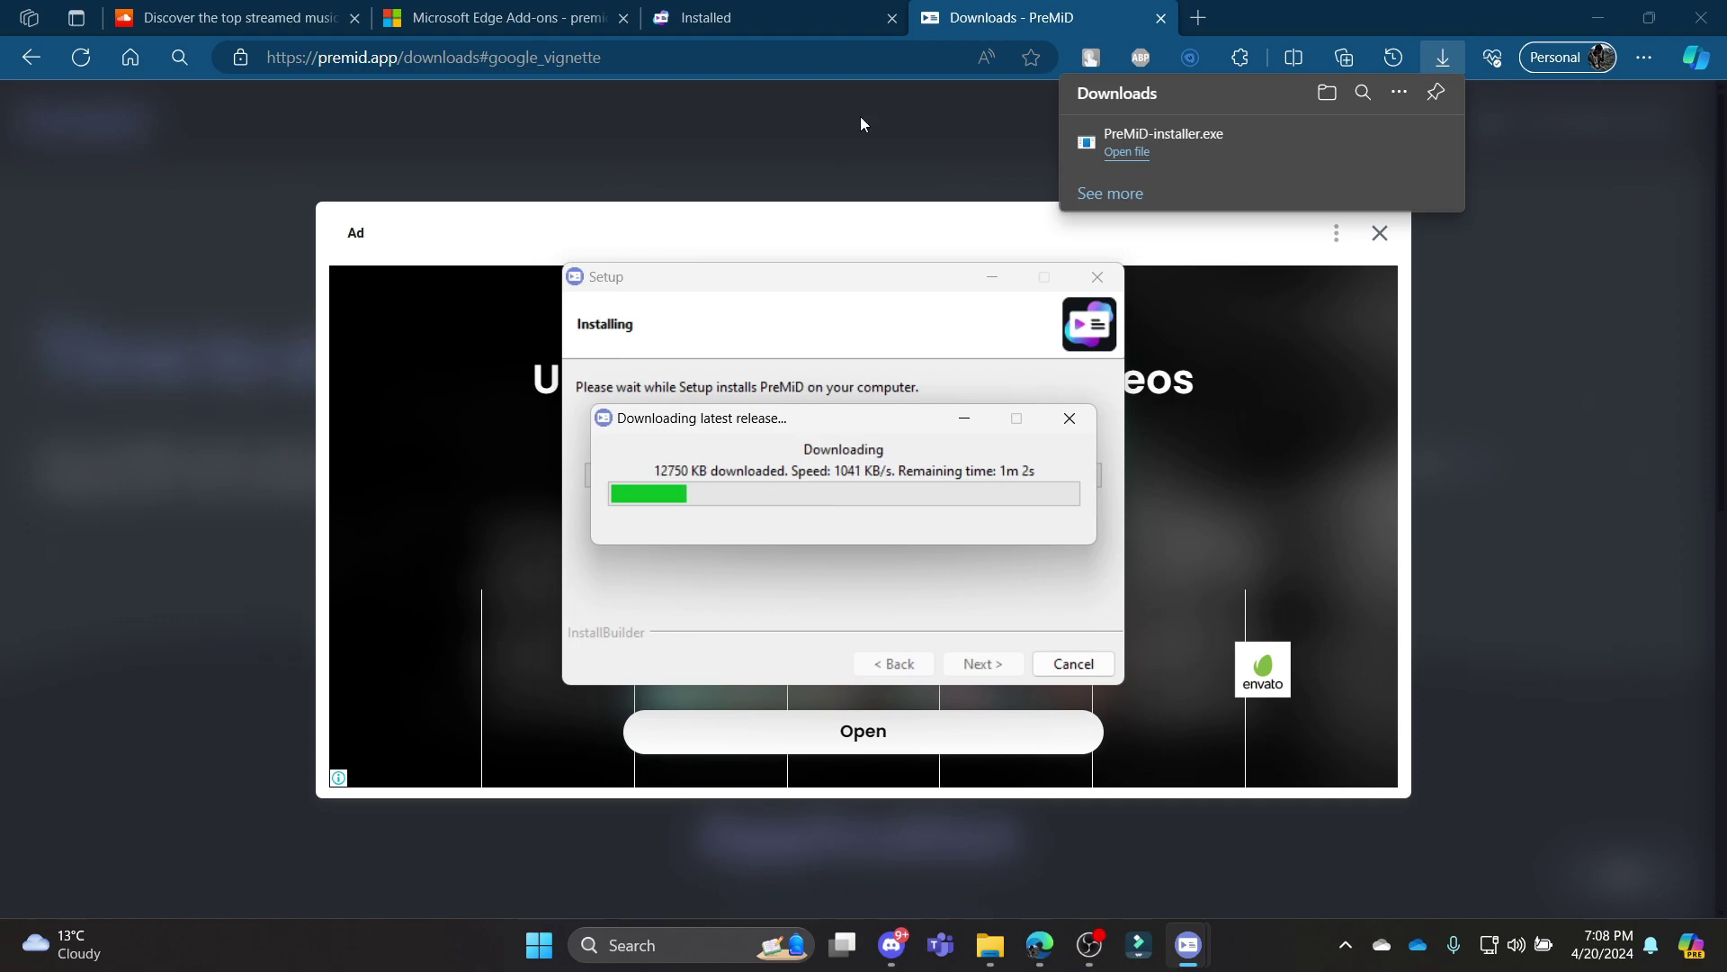
click(764, 22)
Confirm PreMiD shows as installed in Edge Add-ons, then return to SoundCloud discover
click(608, 10)
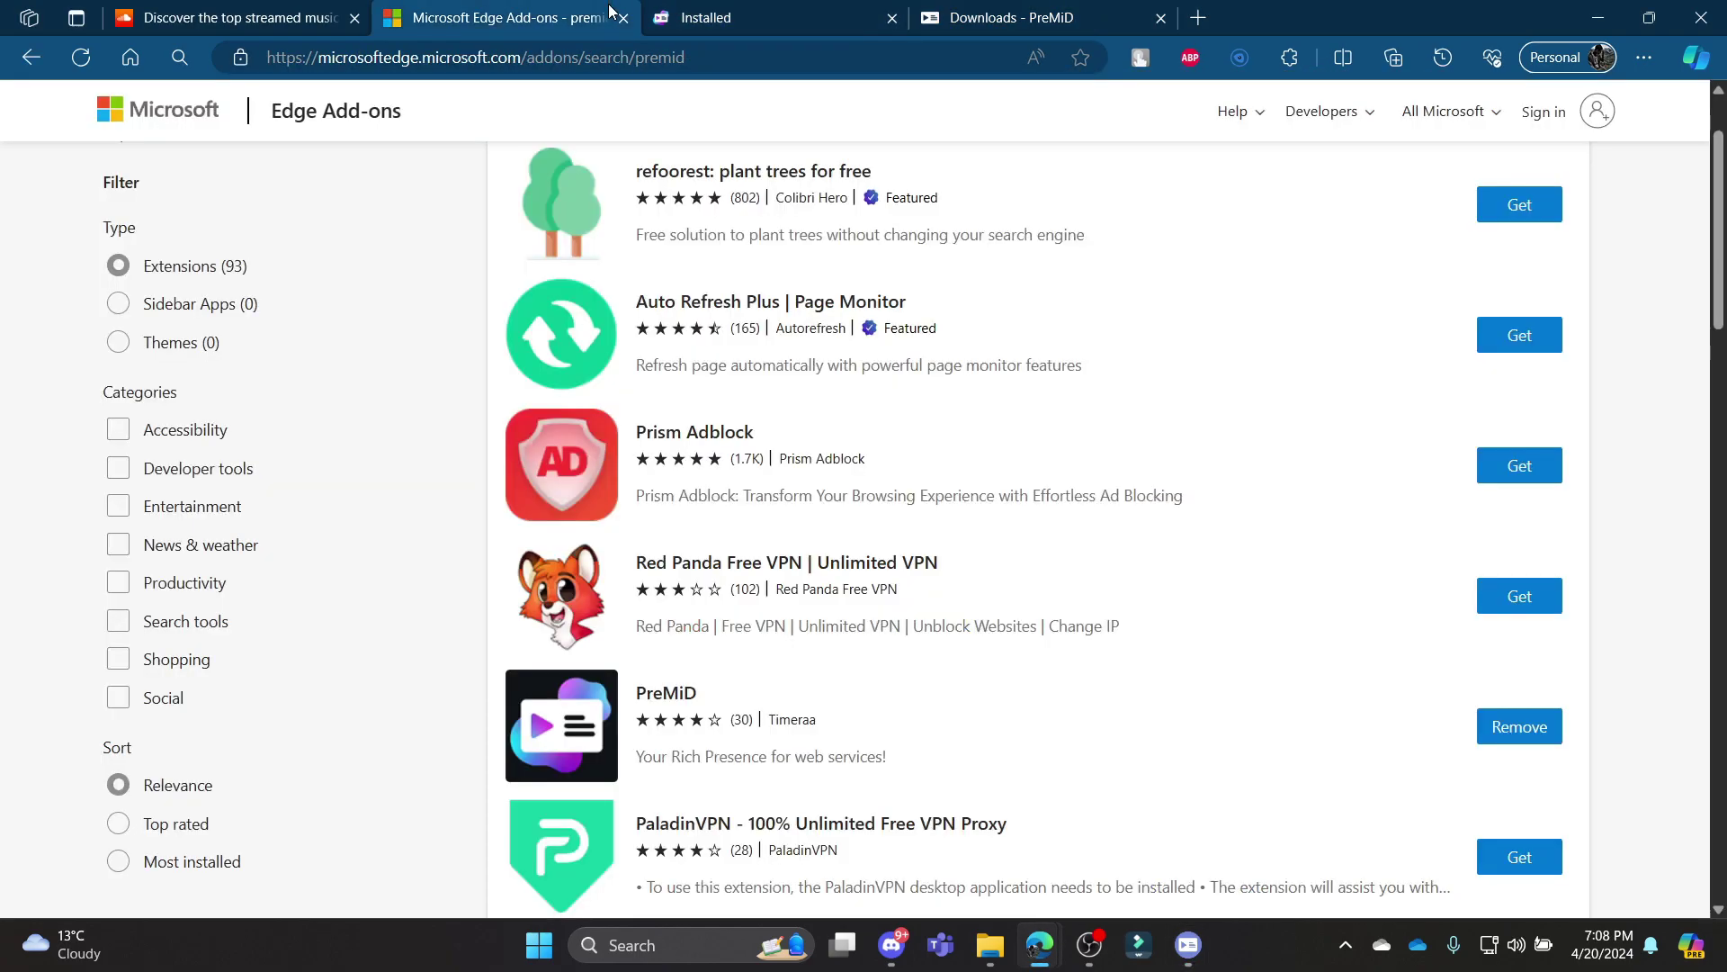
click(233, 10)
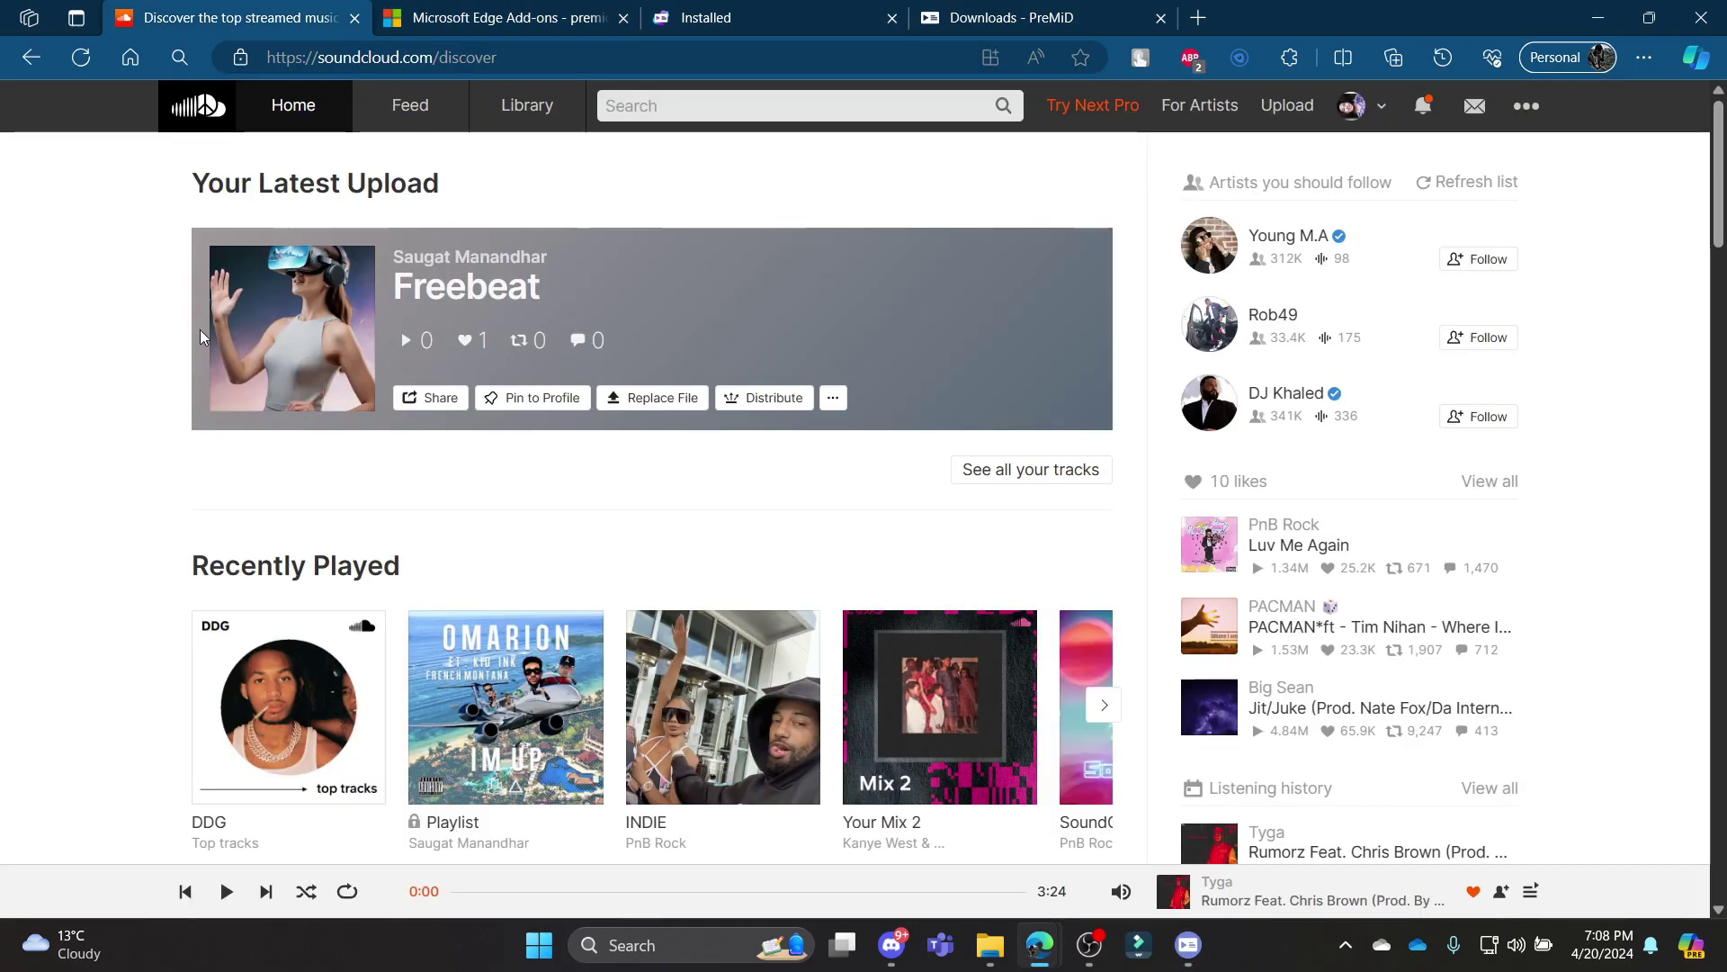
scroll(282, 685, down, 2)
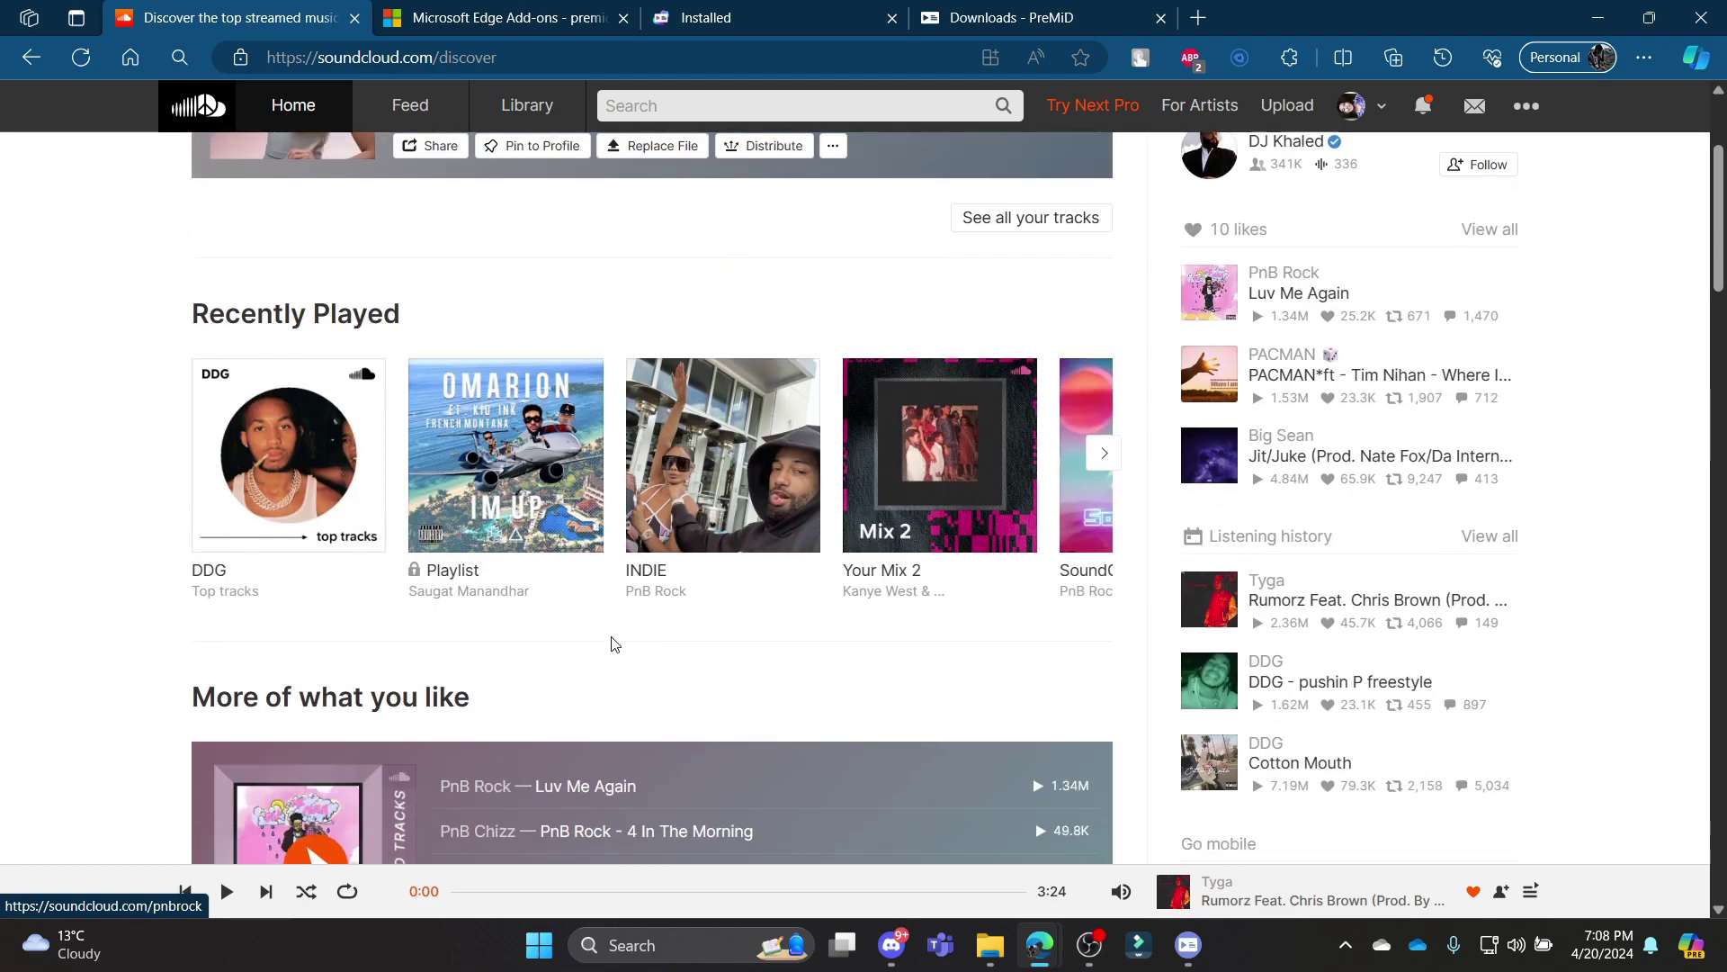
scroll(687, 787, up, 2)
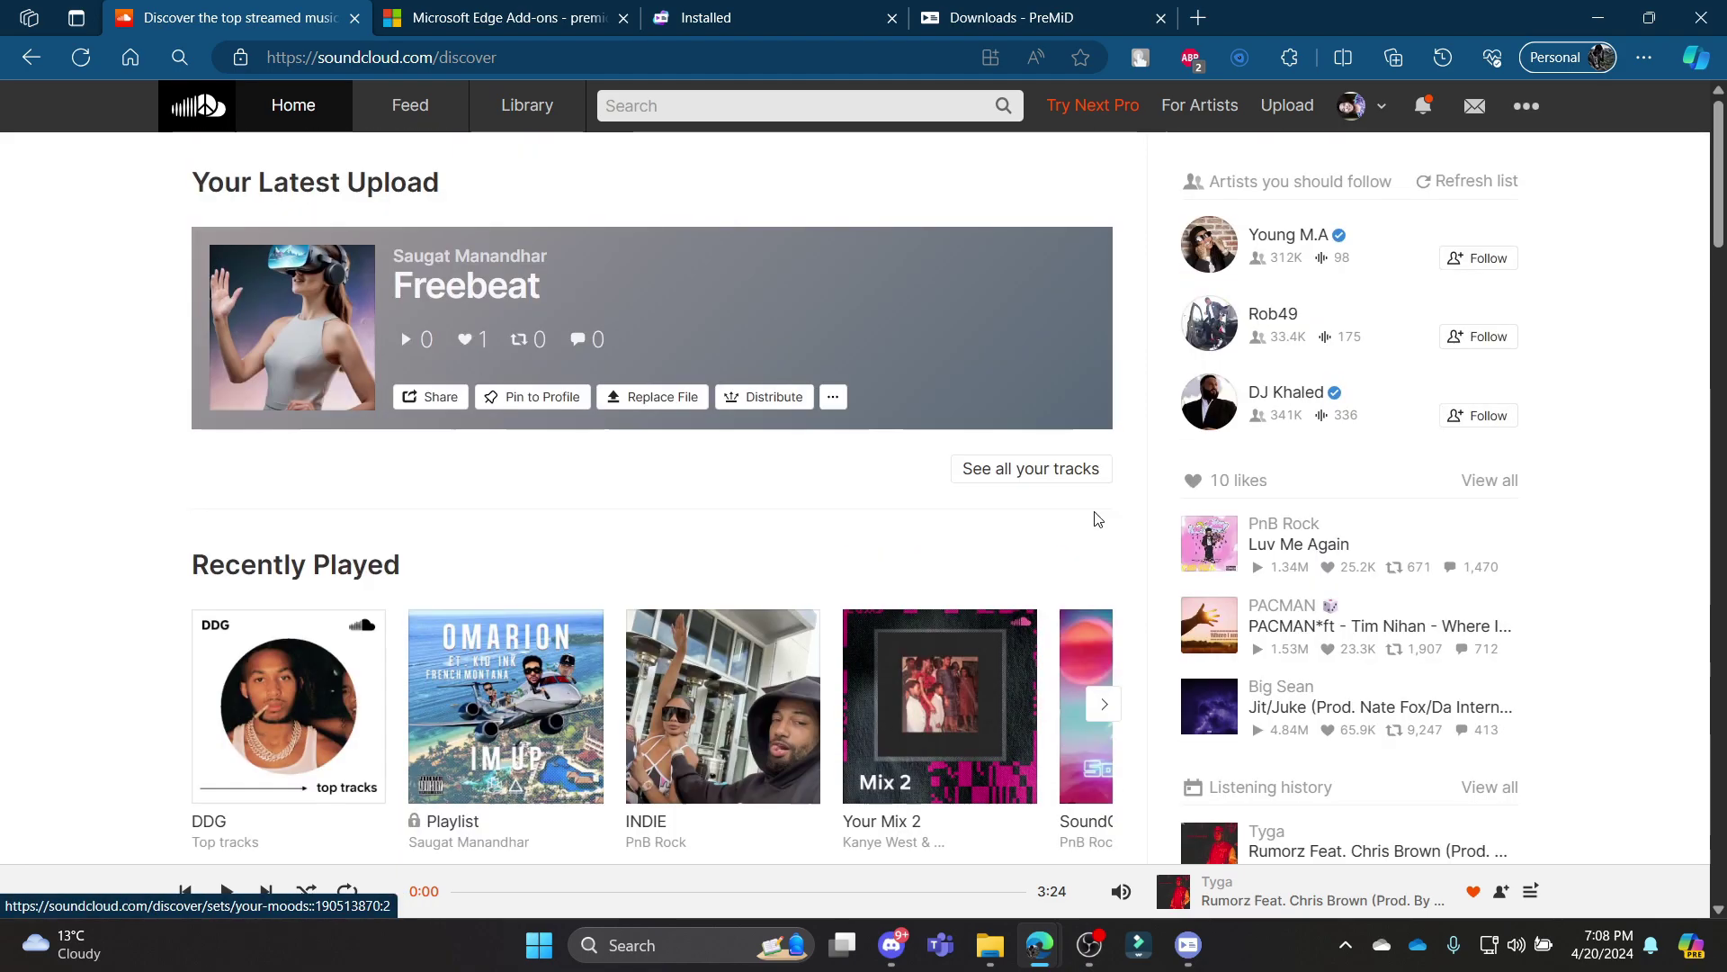
scroll(1130, 585, right, 1)
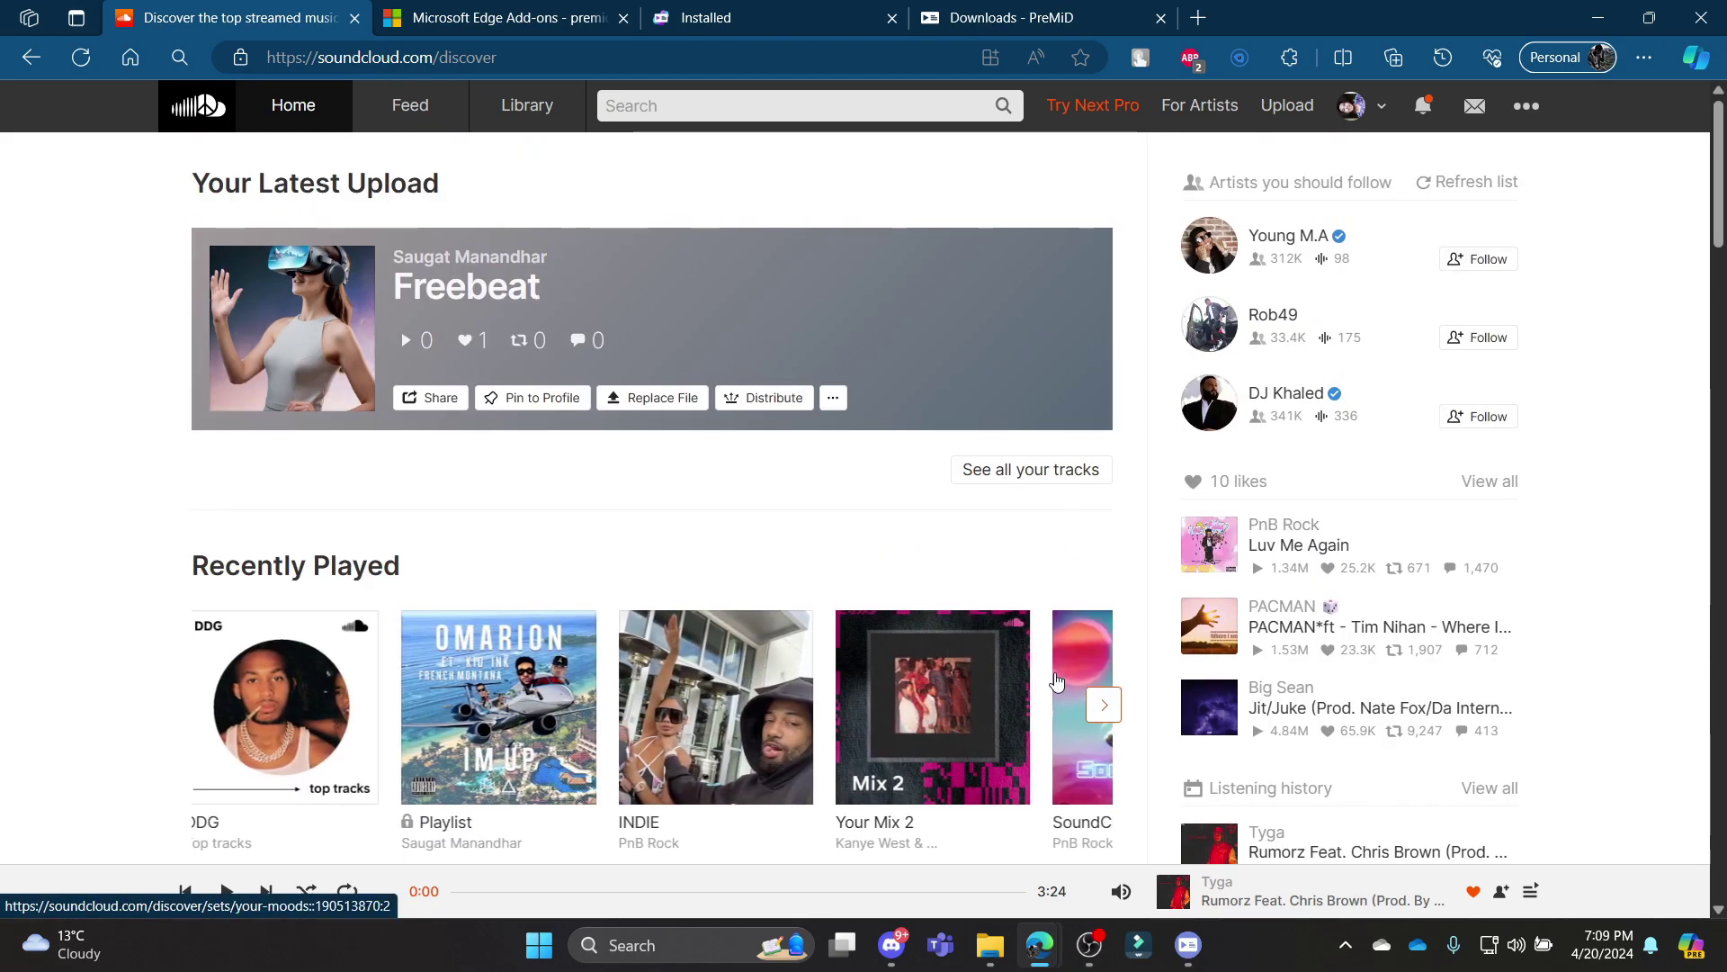
Verify Discord's Activity Privacy has activity sharing enabled, then minimize Discord
click(891, 945)
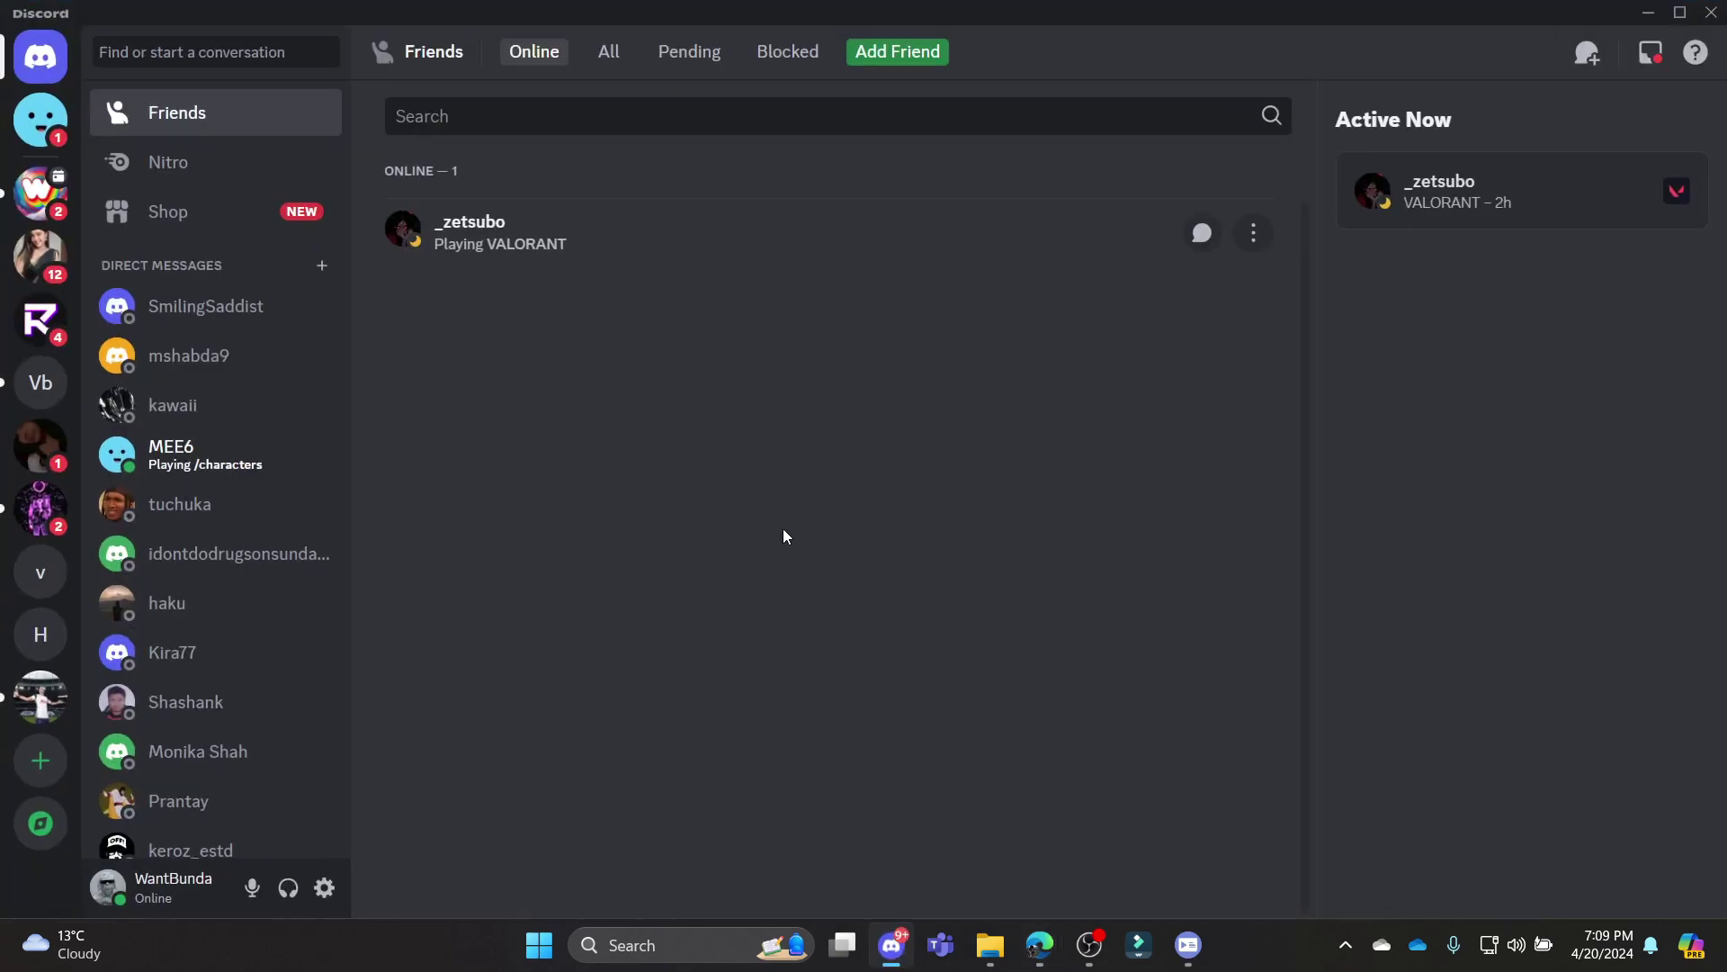
click(325, 887)
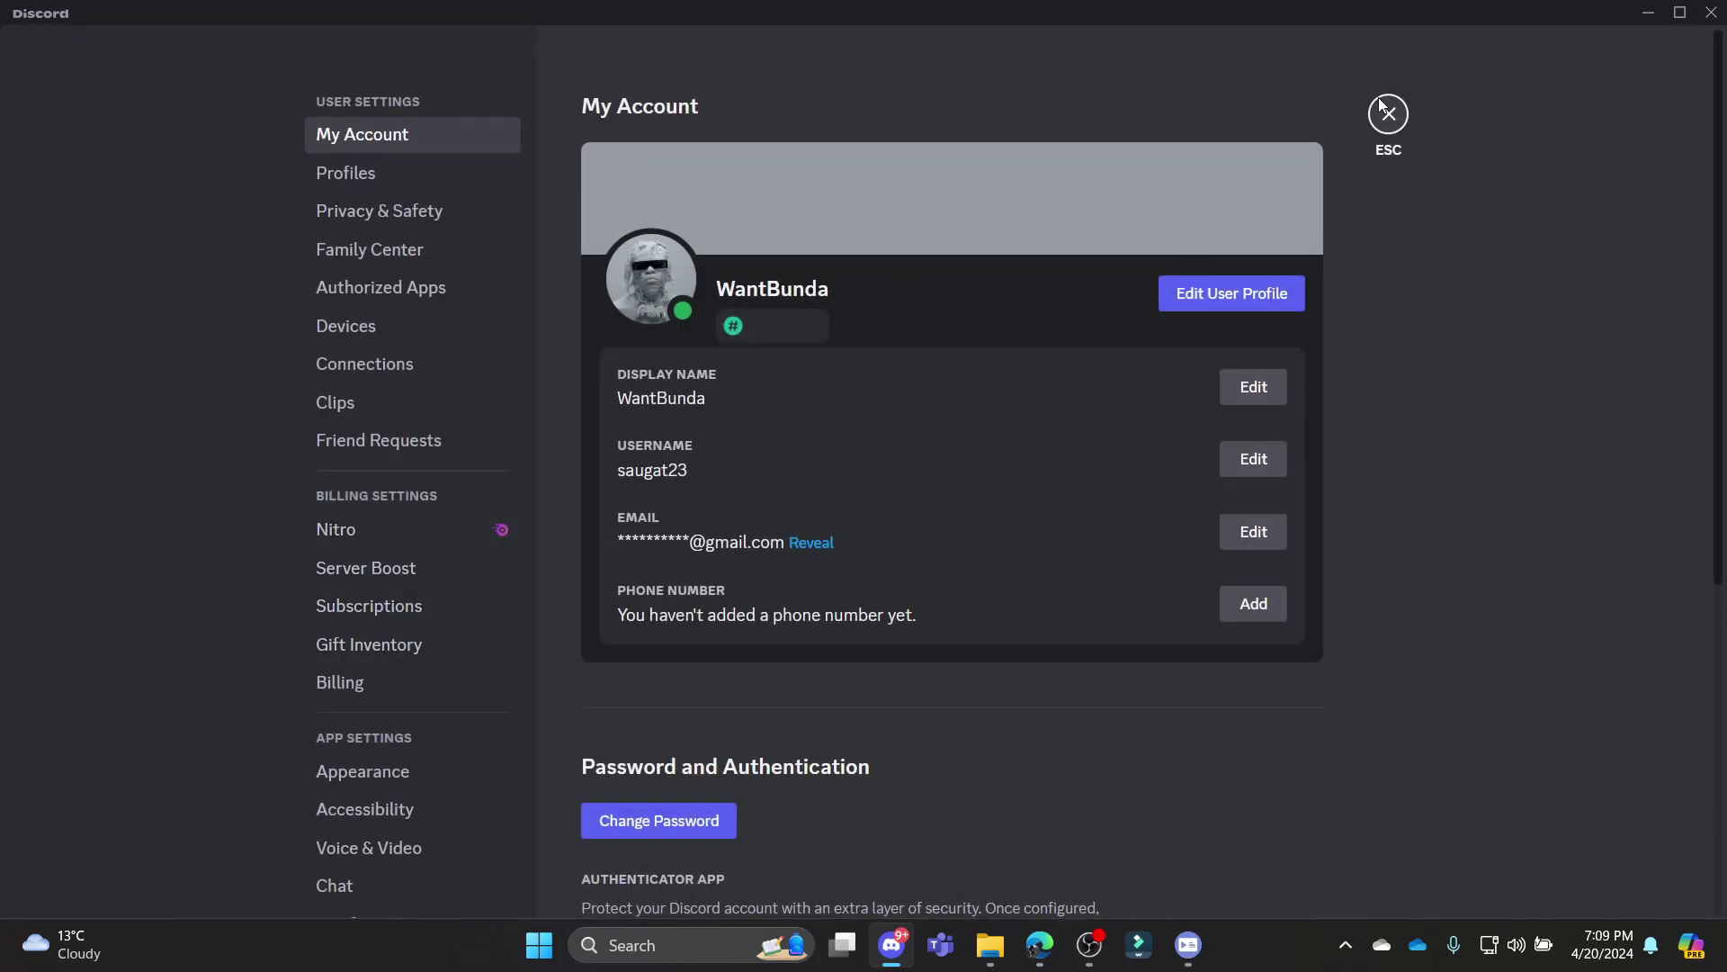
click(1389, 113)
click(328, 890)
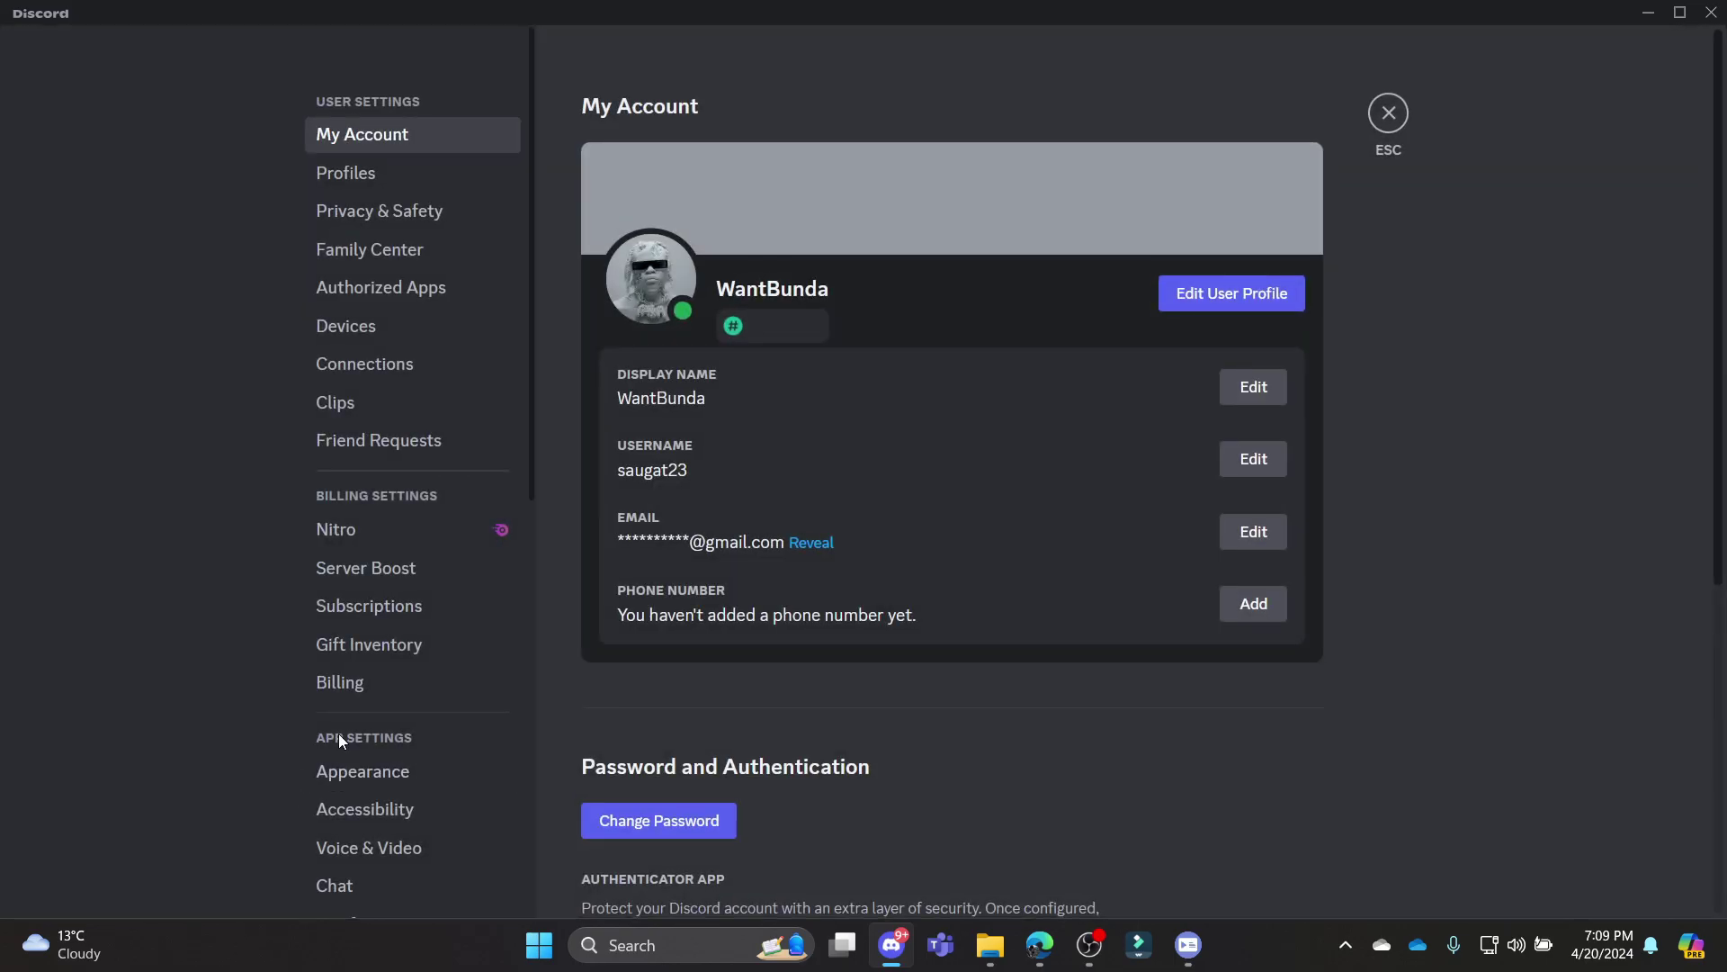
scroll(339, 738, down, 3)
scroll(344, 794, down, 1)
click(386, 754)
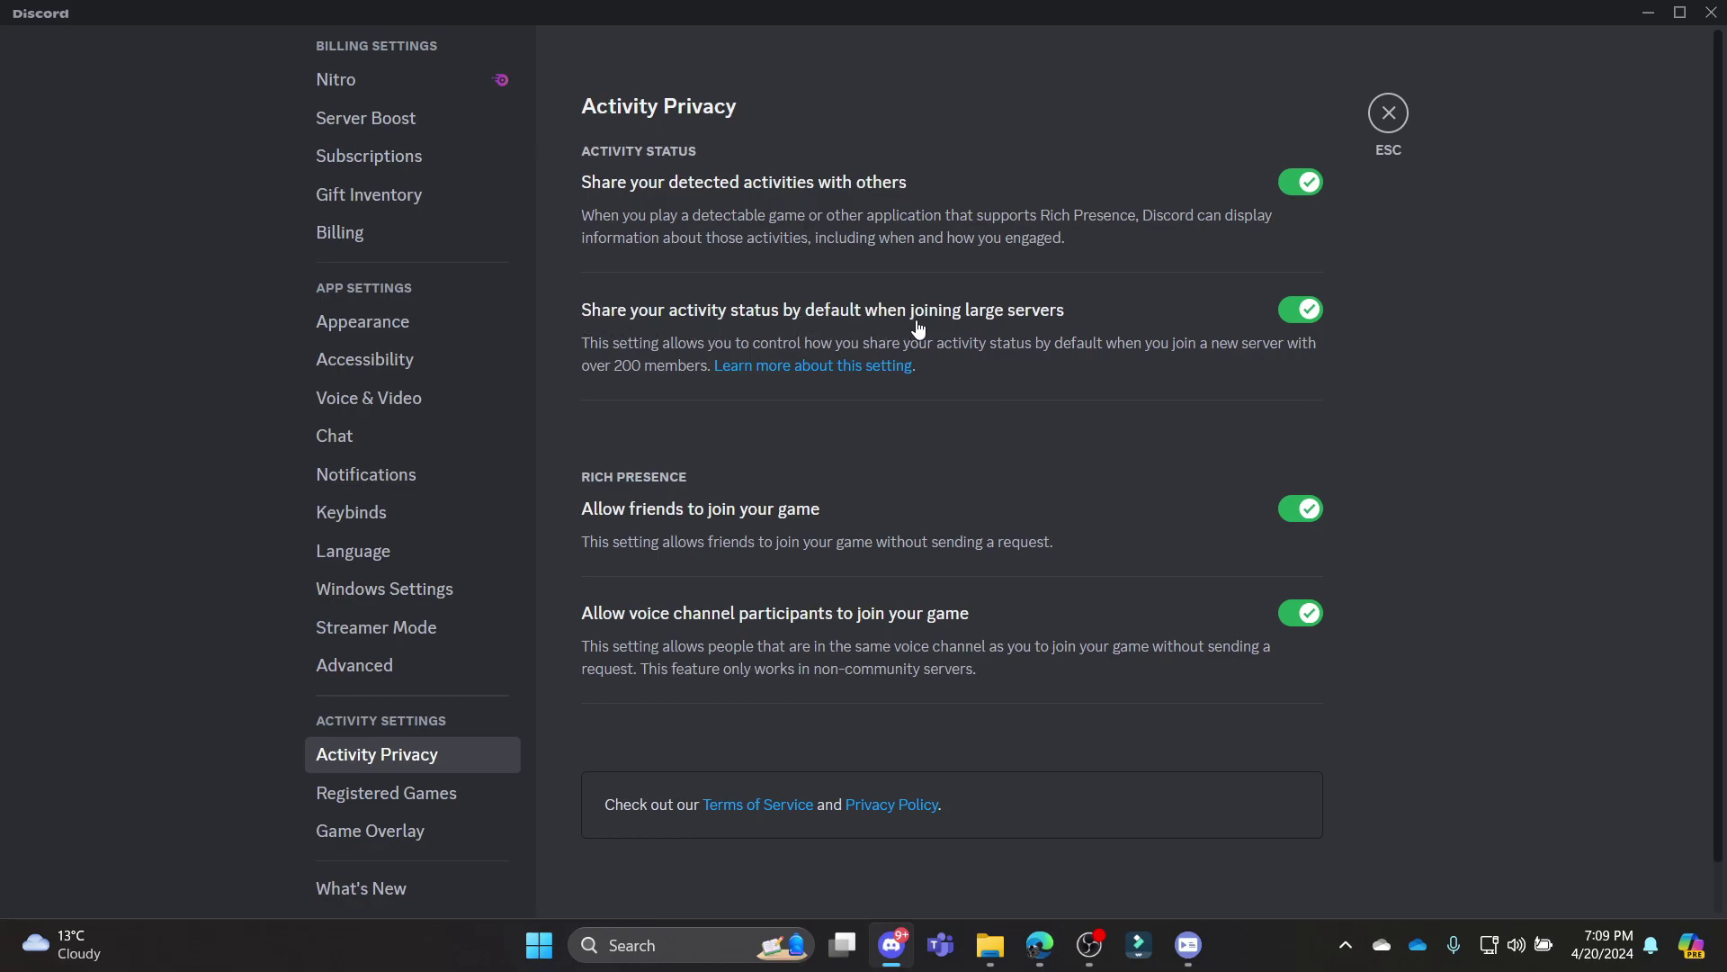
click(1389, 114)
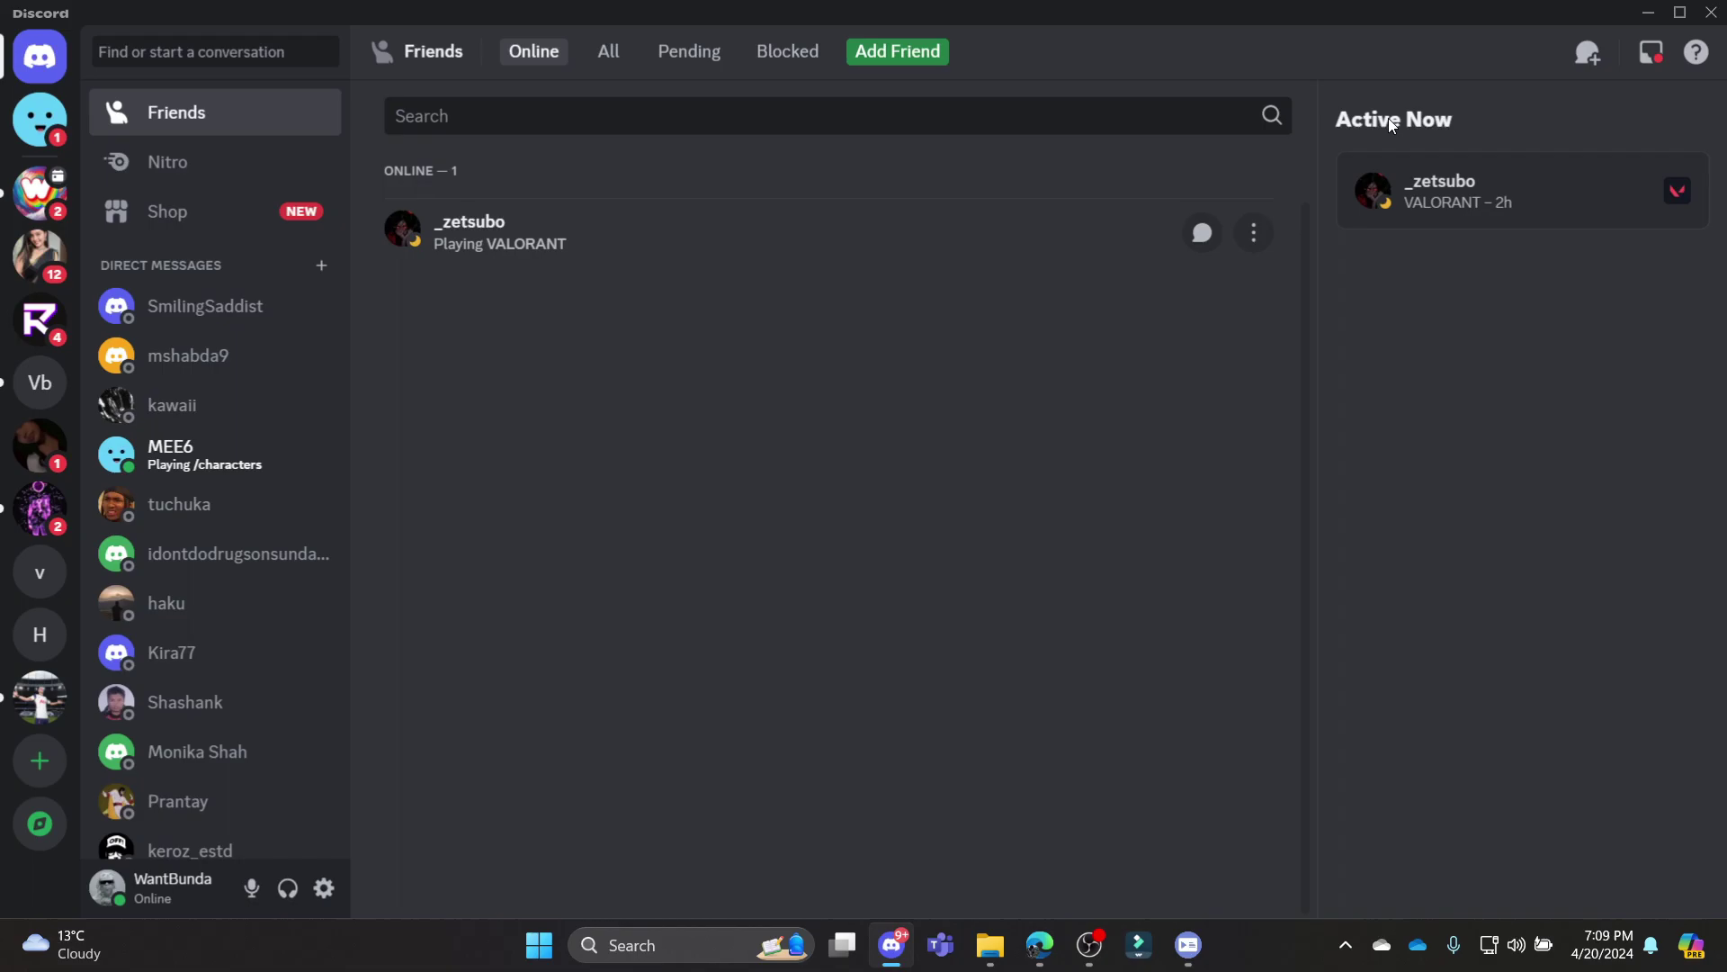
click(1191, 958)
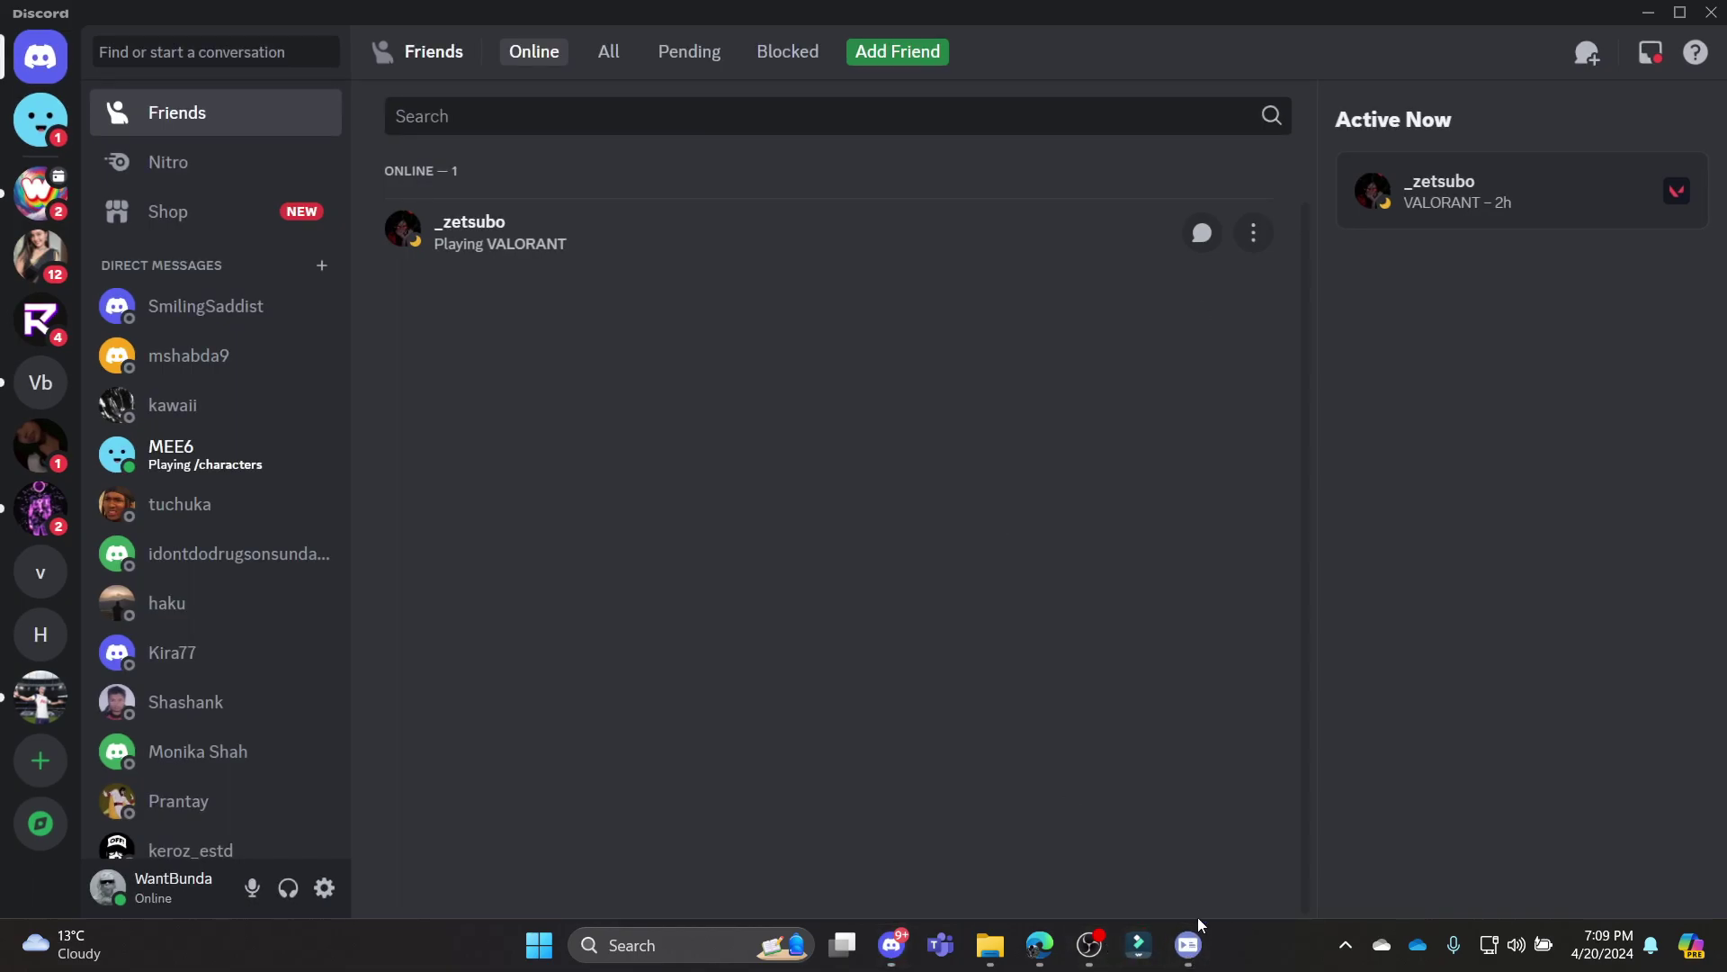
Finish PreMiD setup and allow the app through the firewall
click(1648, 11)
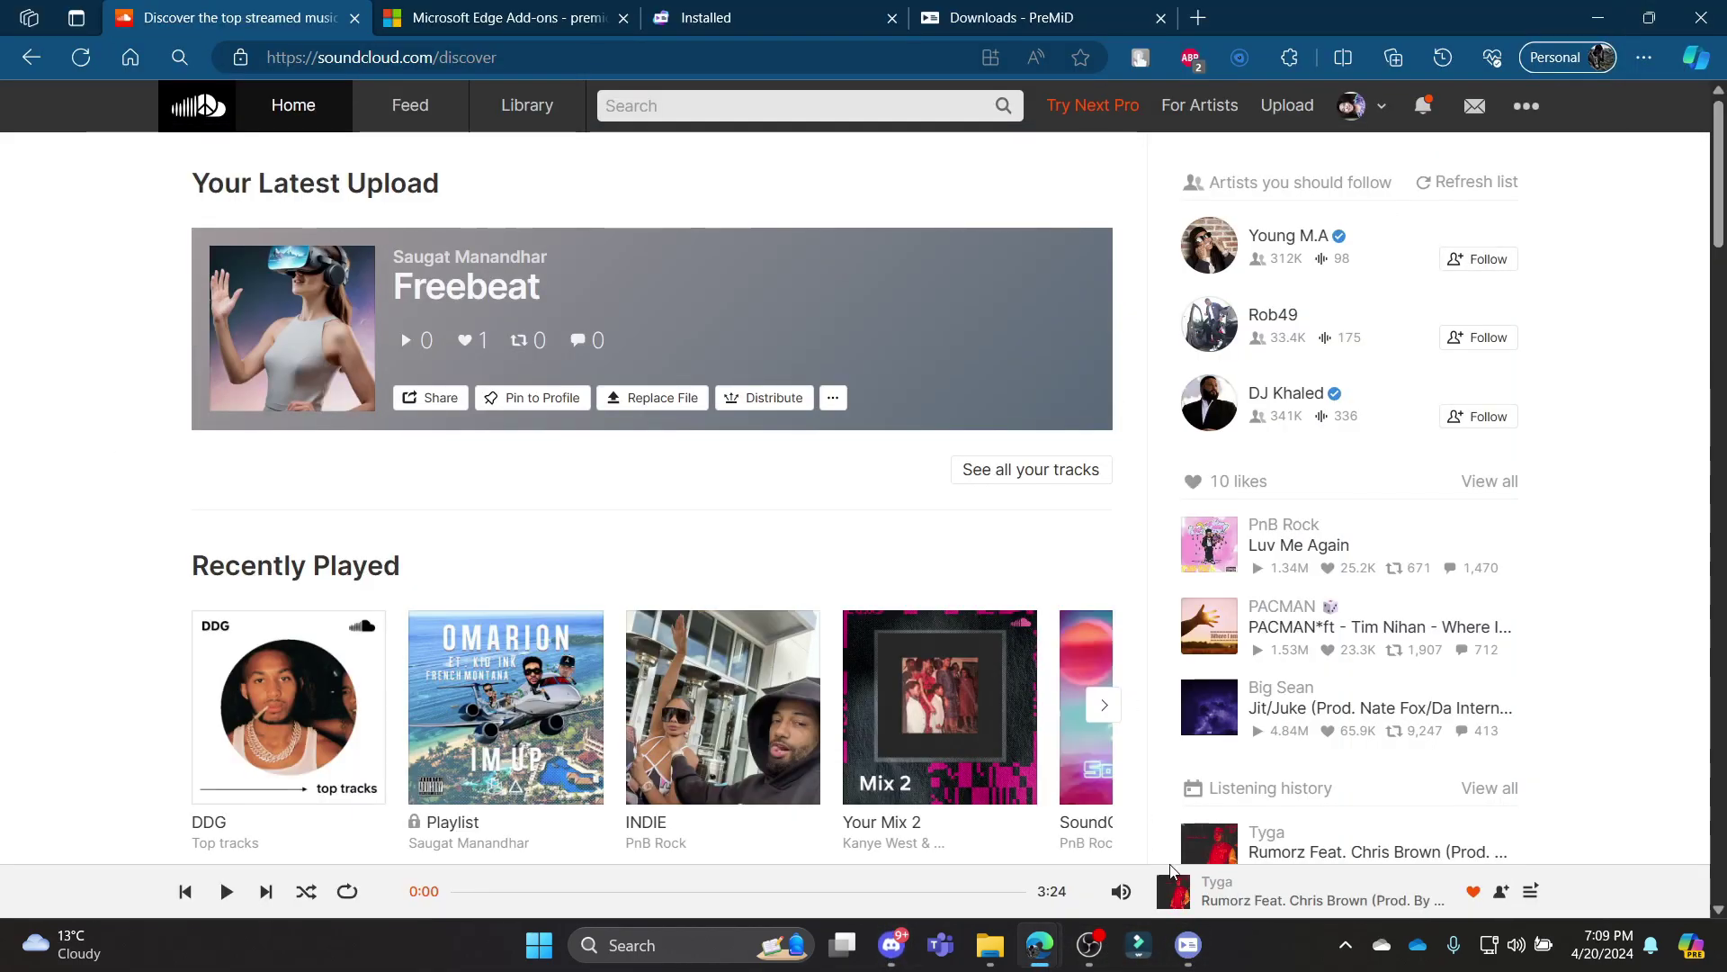
click(1190, 954)
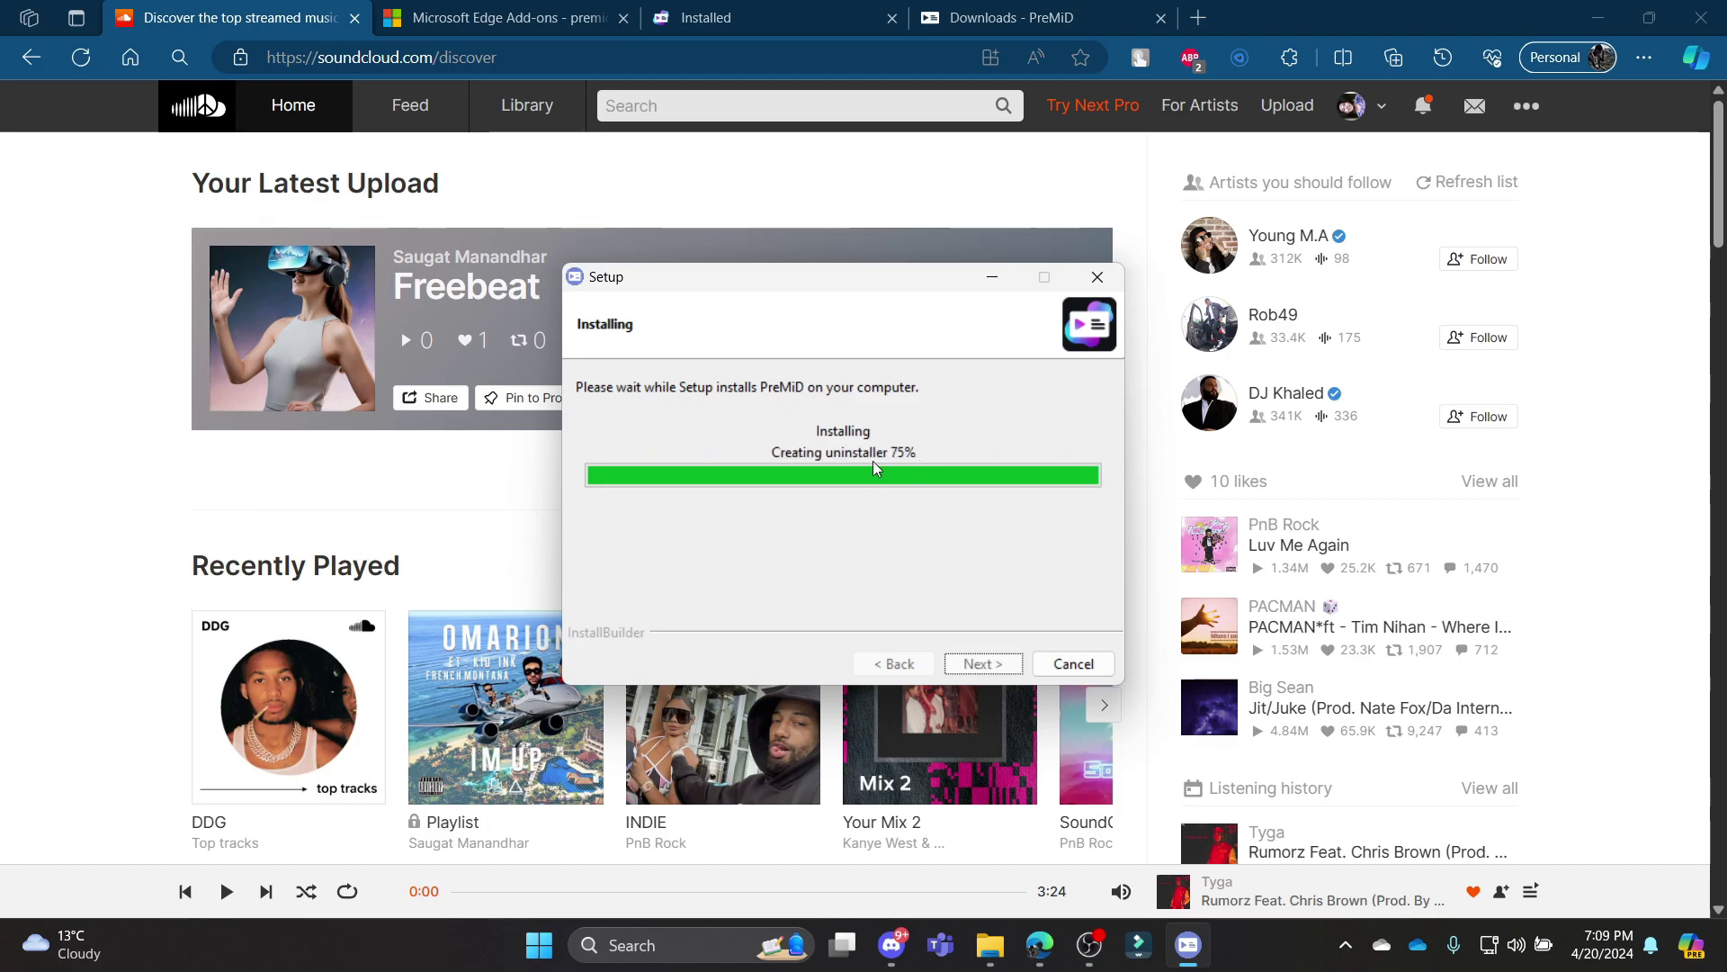
click(984, 668)
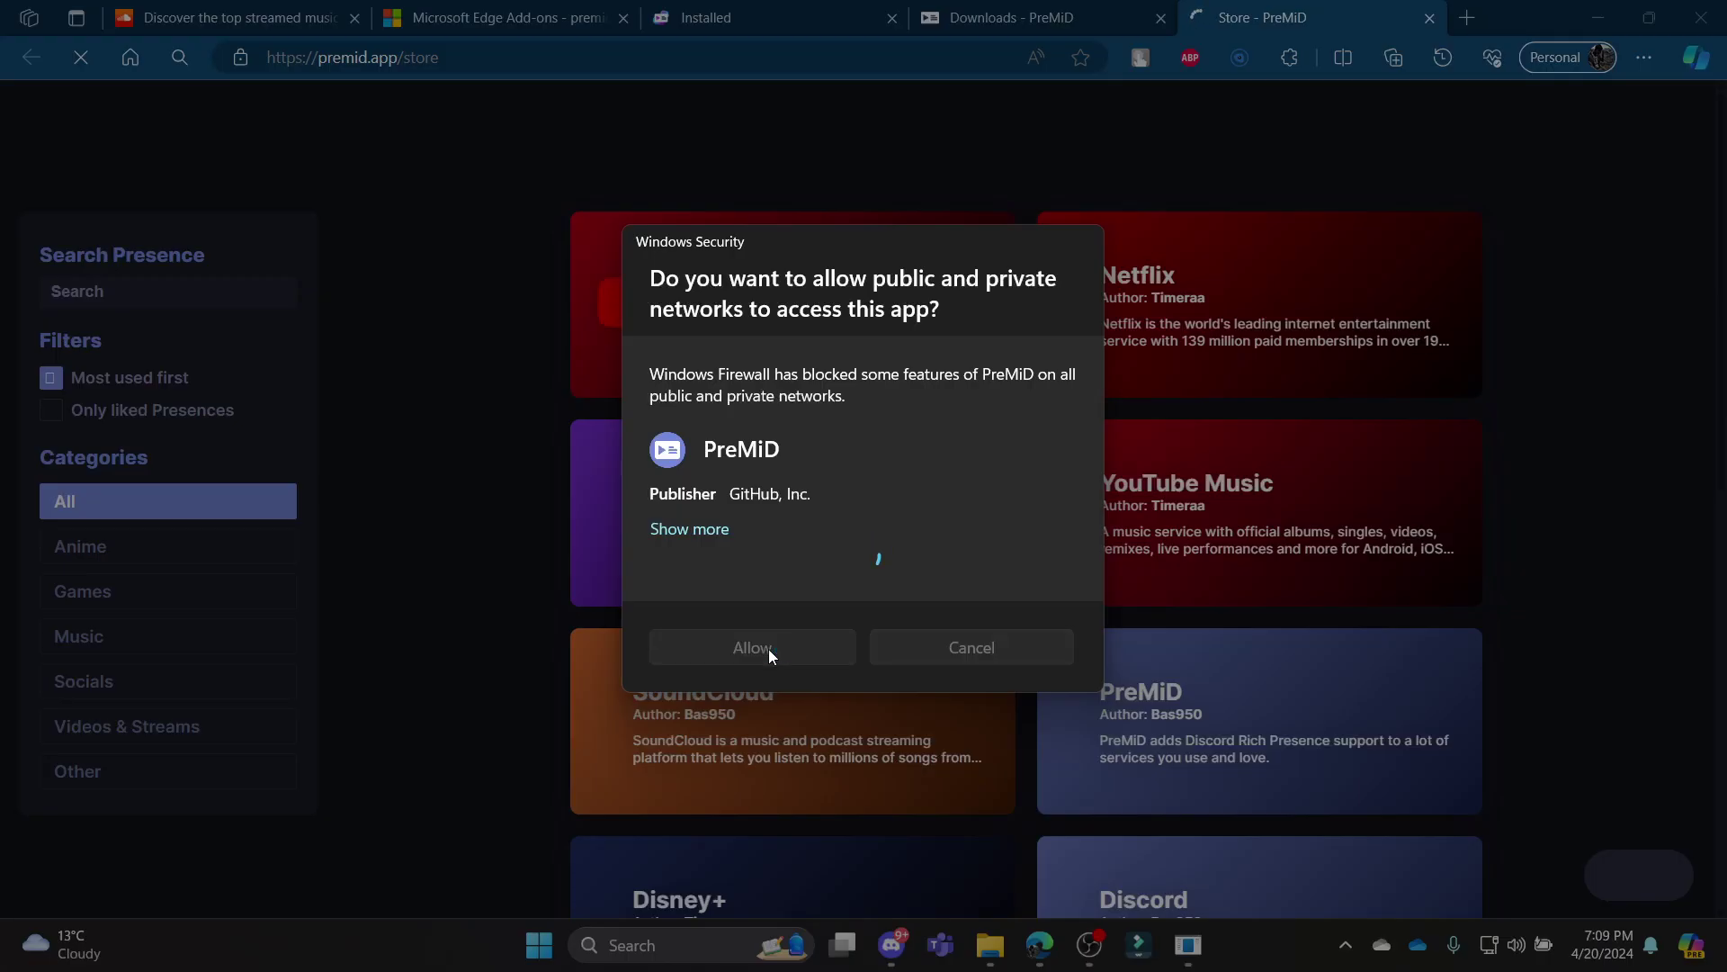
click(769, 649)
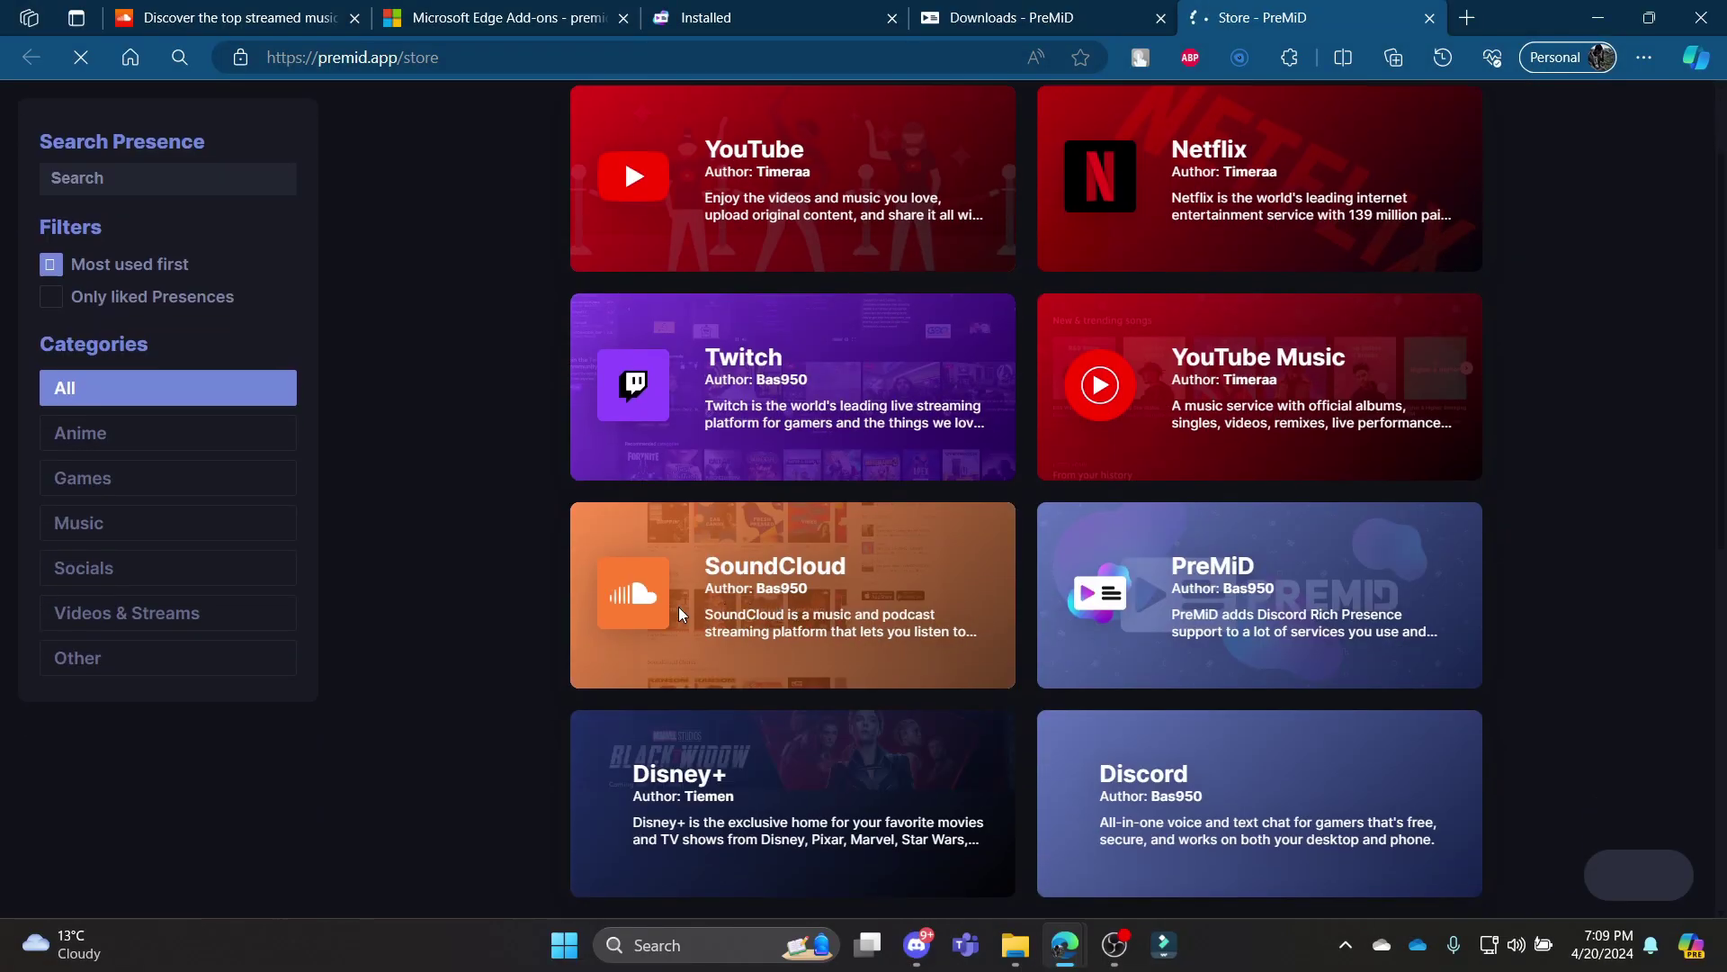
Add the SoundCloud presence from the PreMiD store and return to SoundCloud discover
click(752, 567)
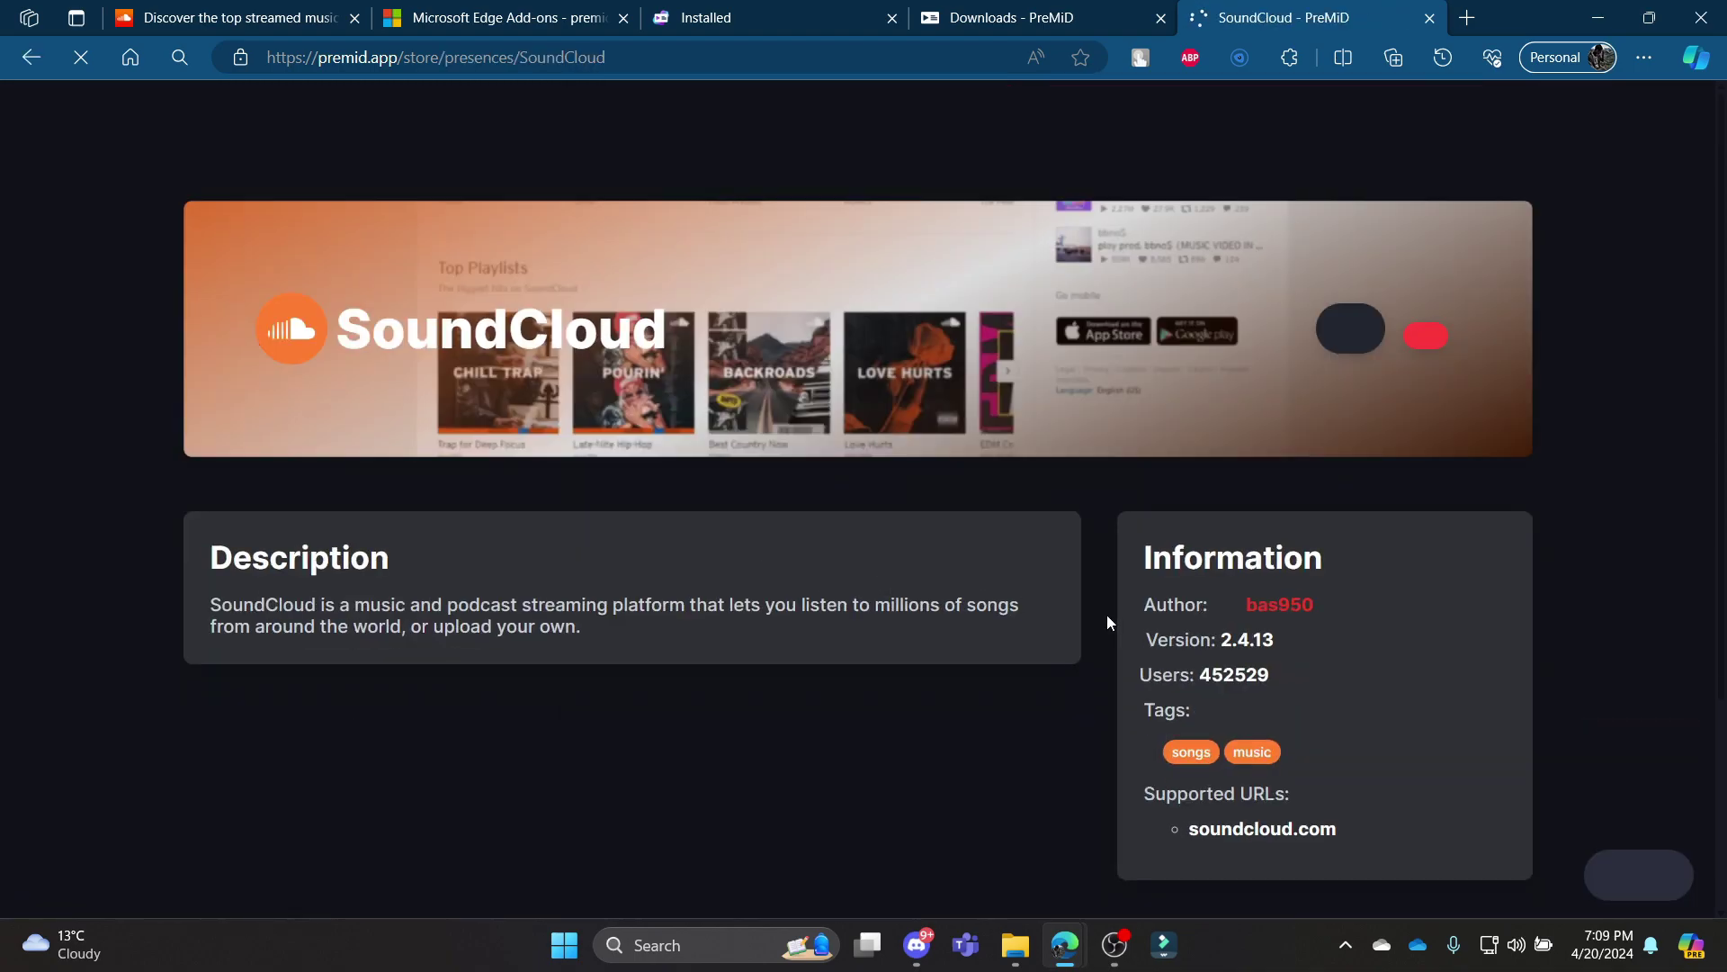
click(1093, 17)
click(1322, 17)
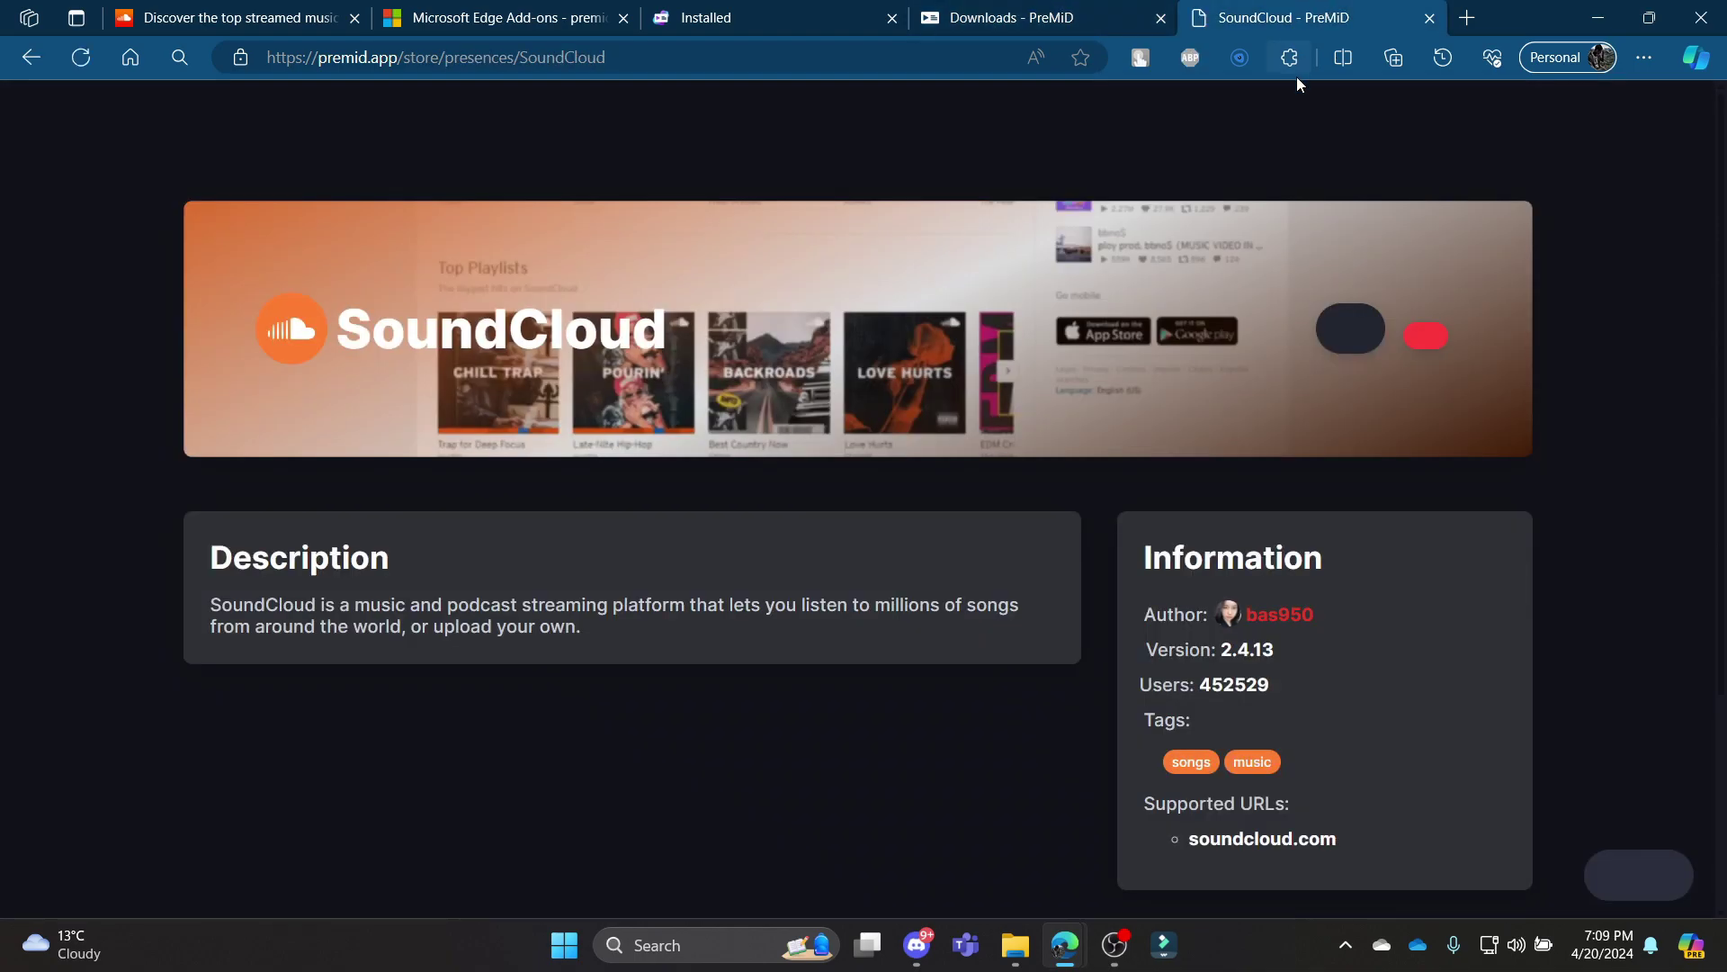
scroll(1233, 686, down, 2)
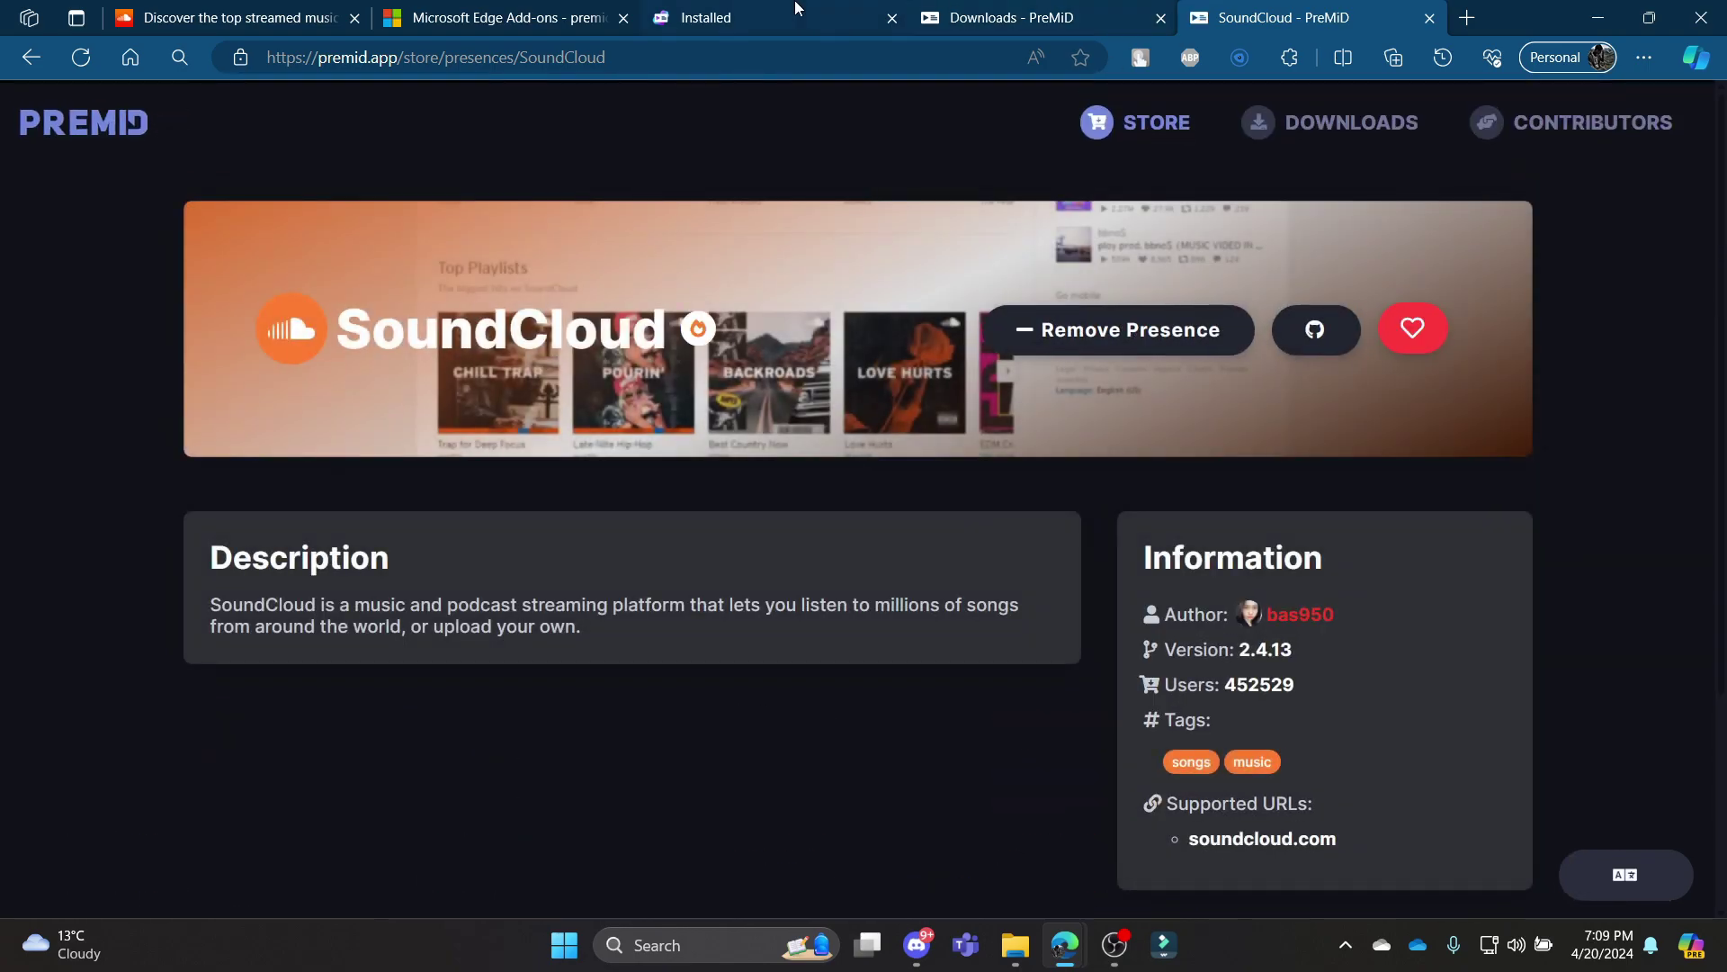
click(266, 14)
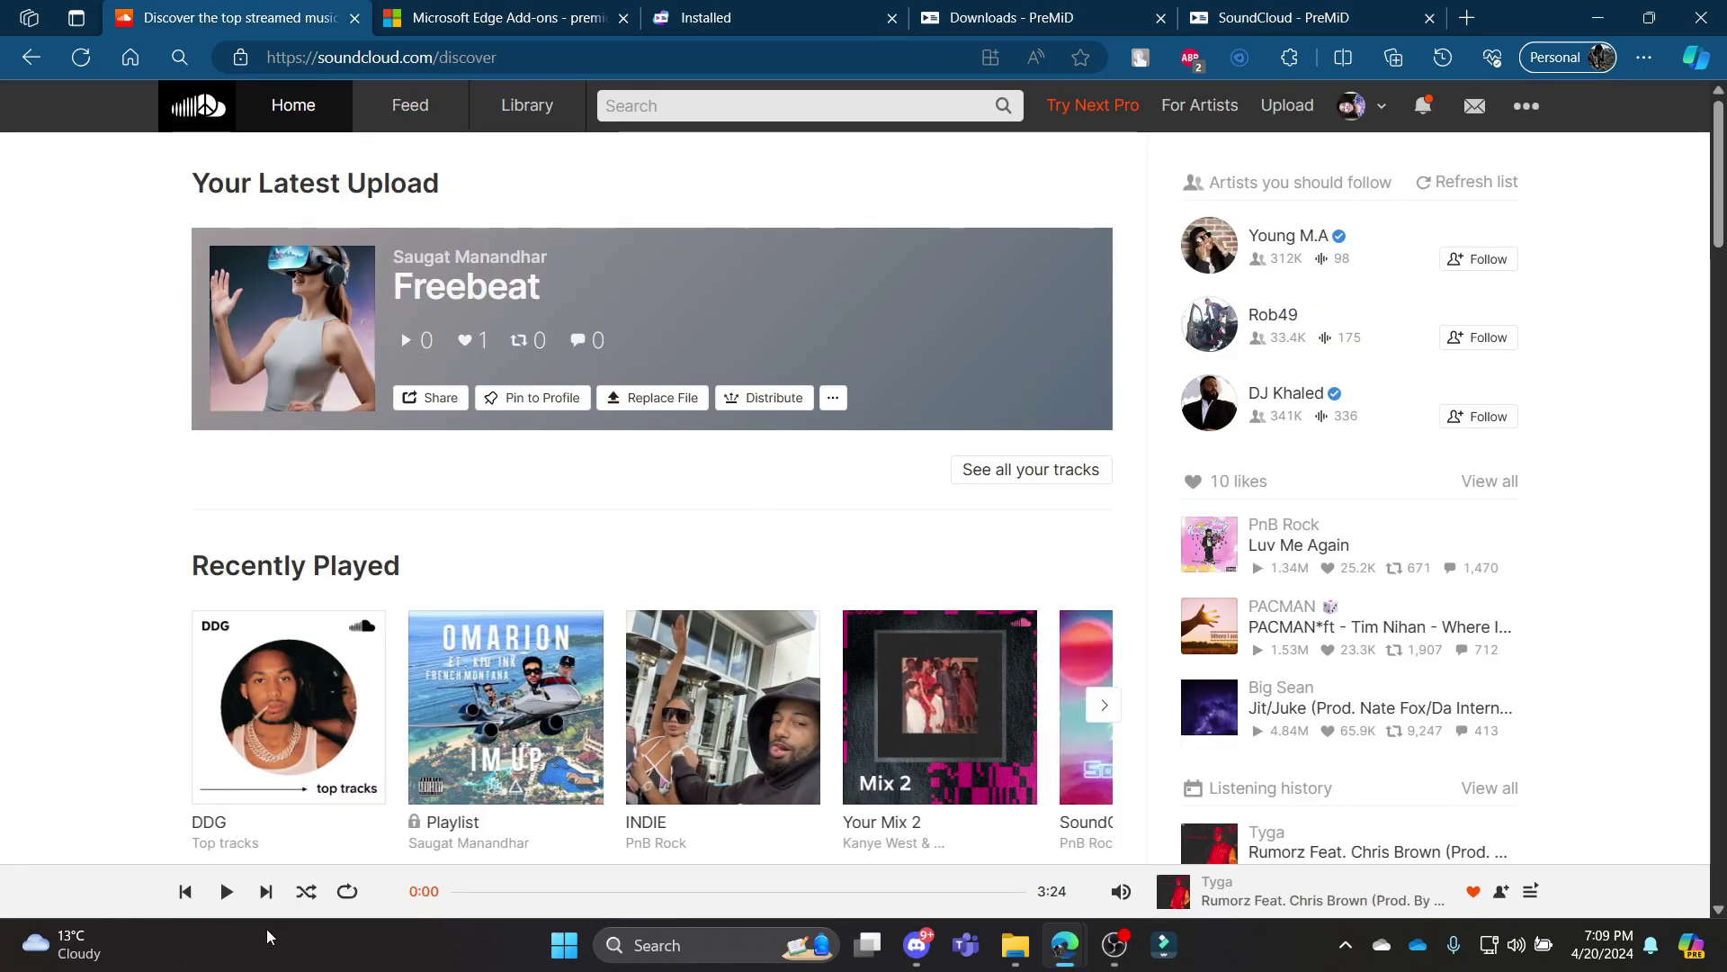
Play and stop the current track, then pin the PreMiD extension to the toolbar
click(226, 893)
click(225, 893)
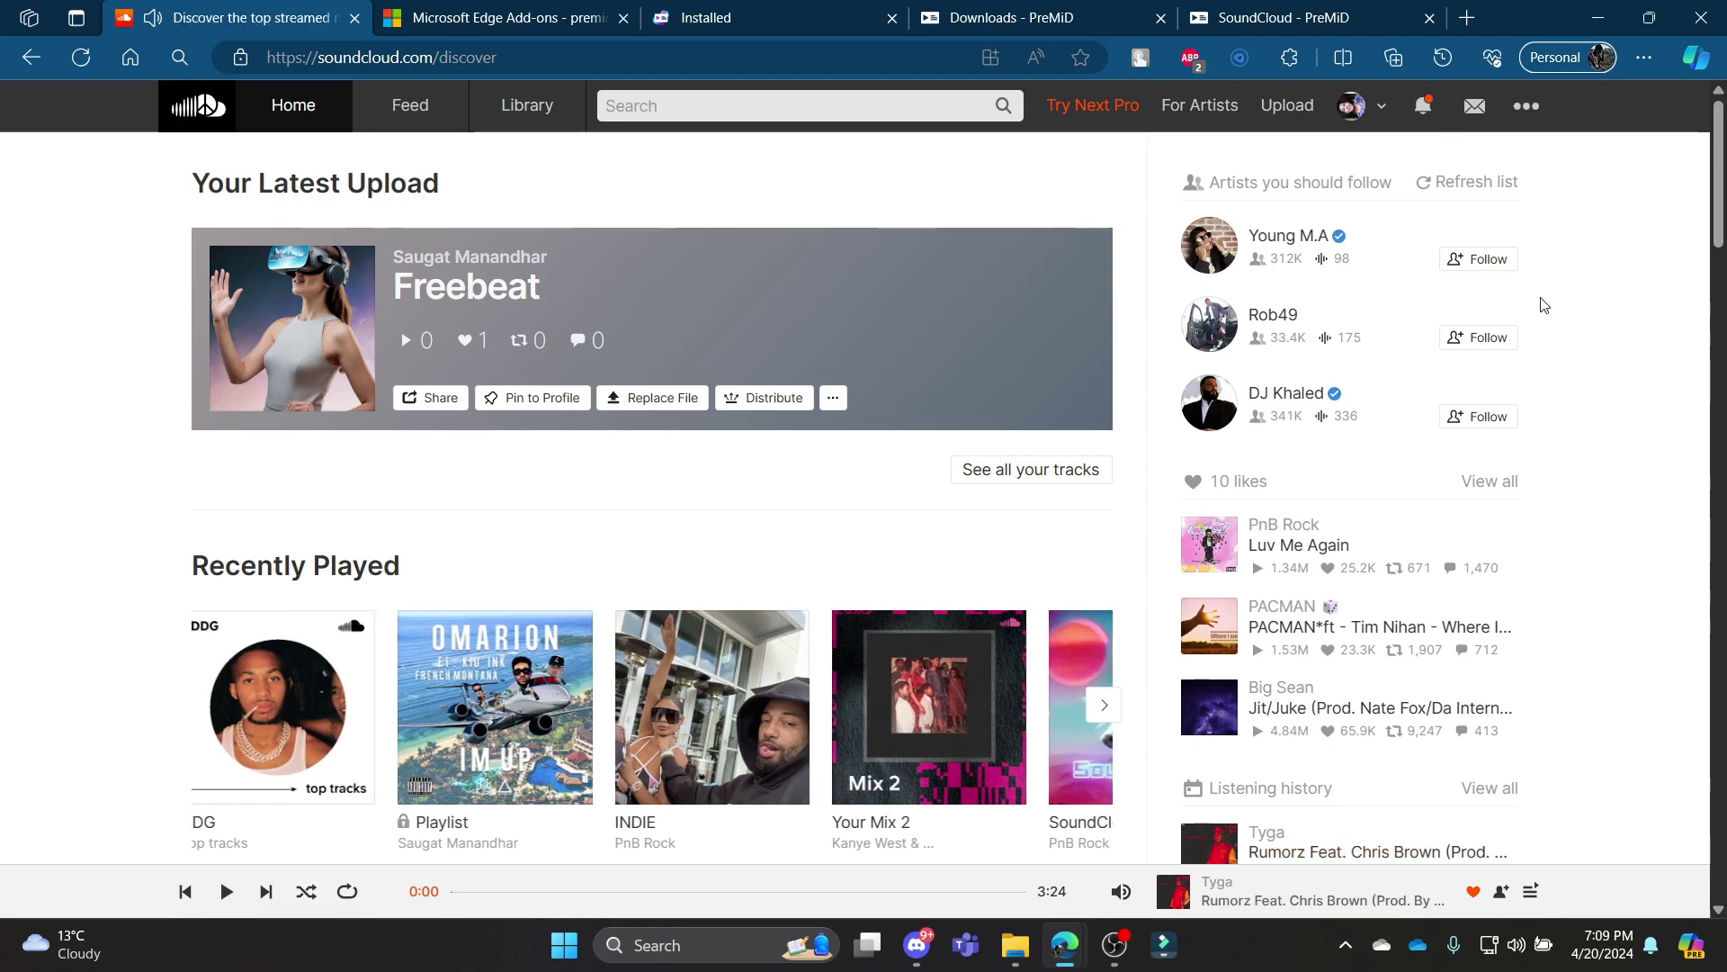
click(1289, 57)
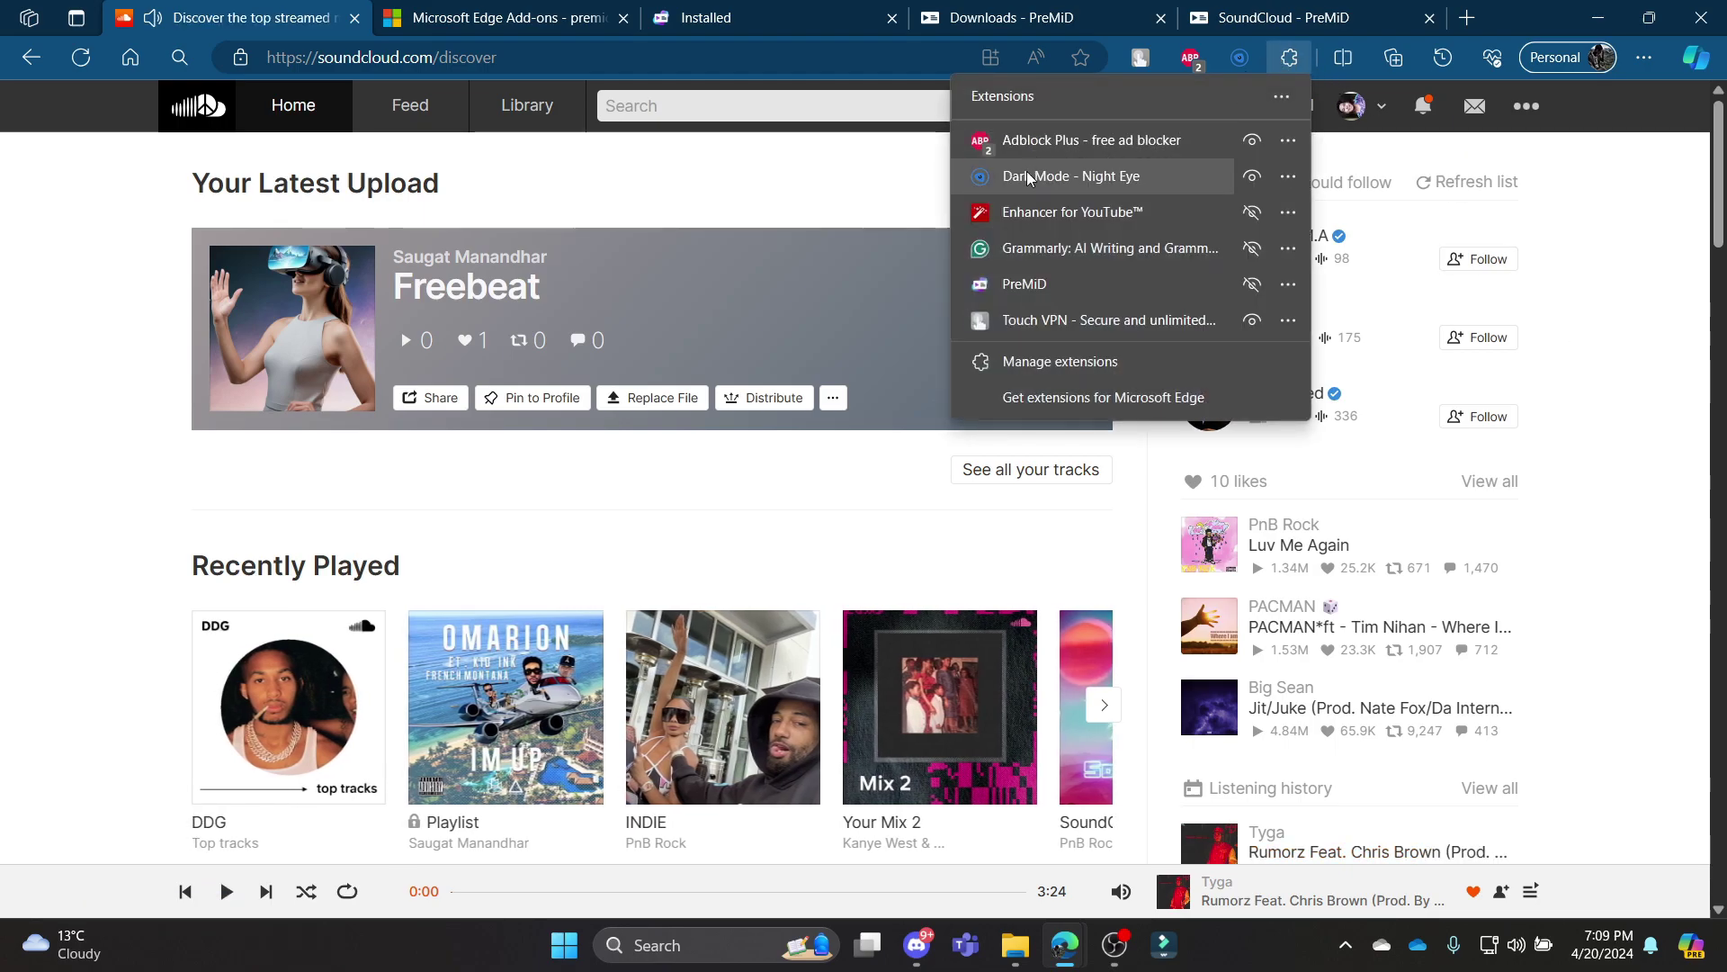
click(1254, 284)
click(1240, 61)
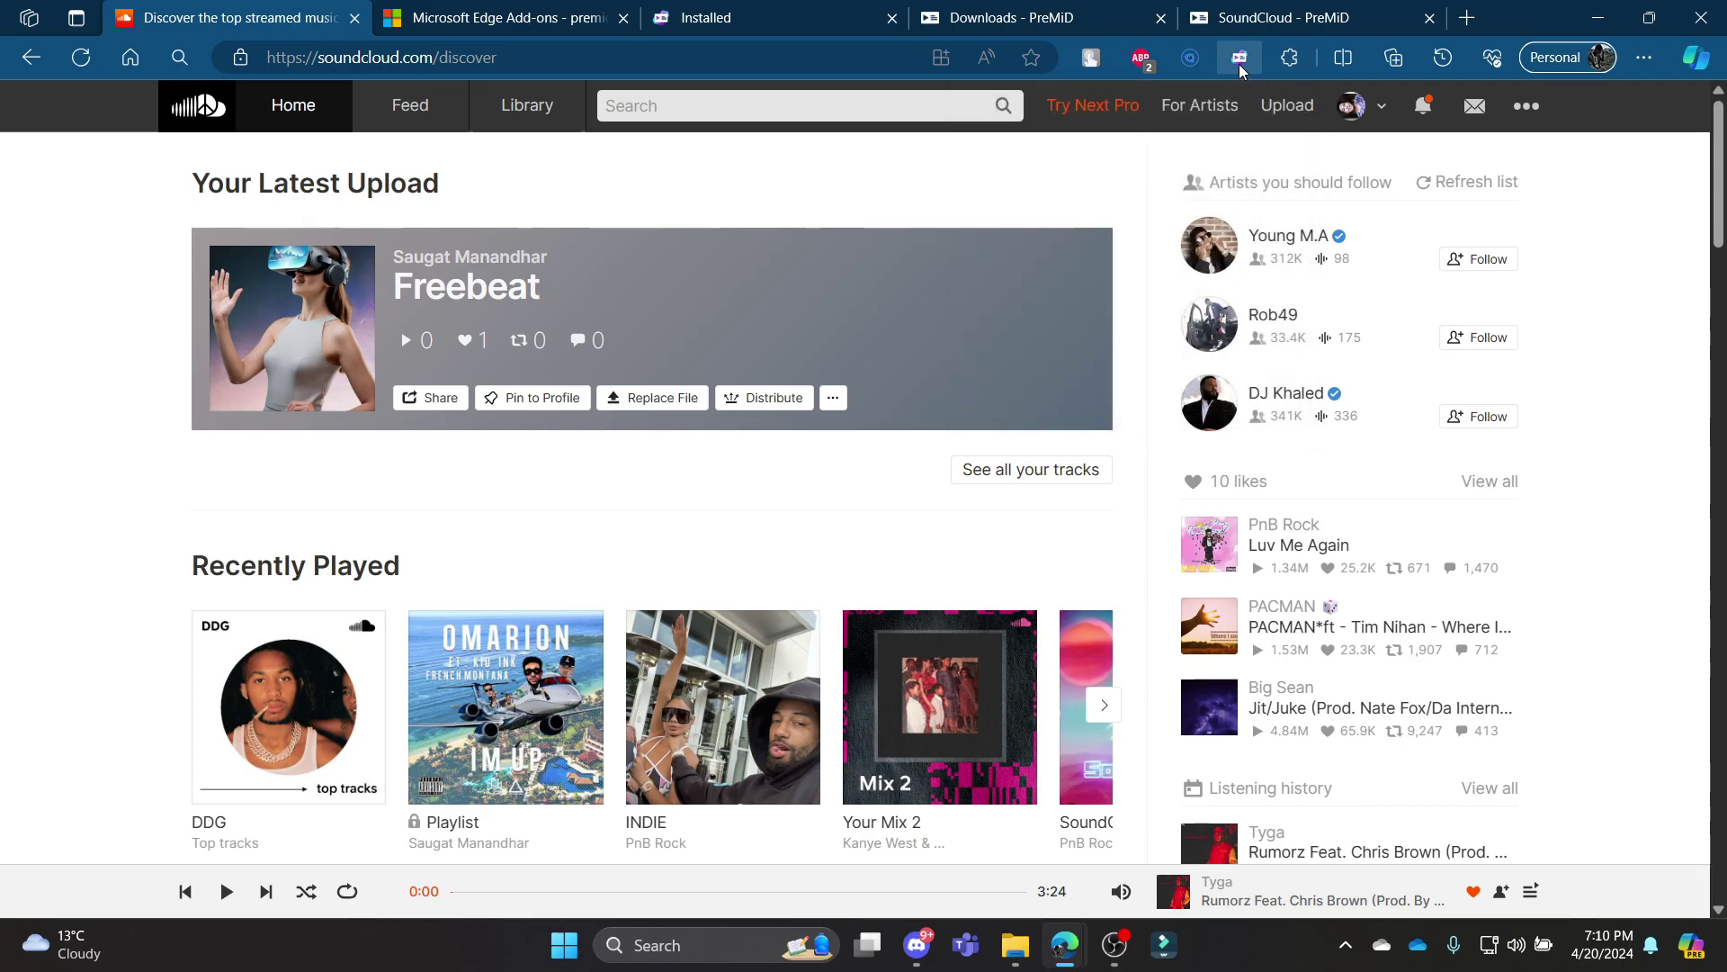
Toggle the SoundCloud presence off and back on in PreMiD and review its settings
click(1240, 58)
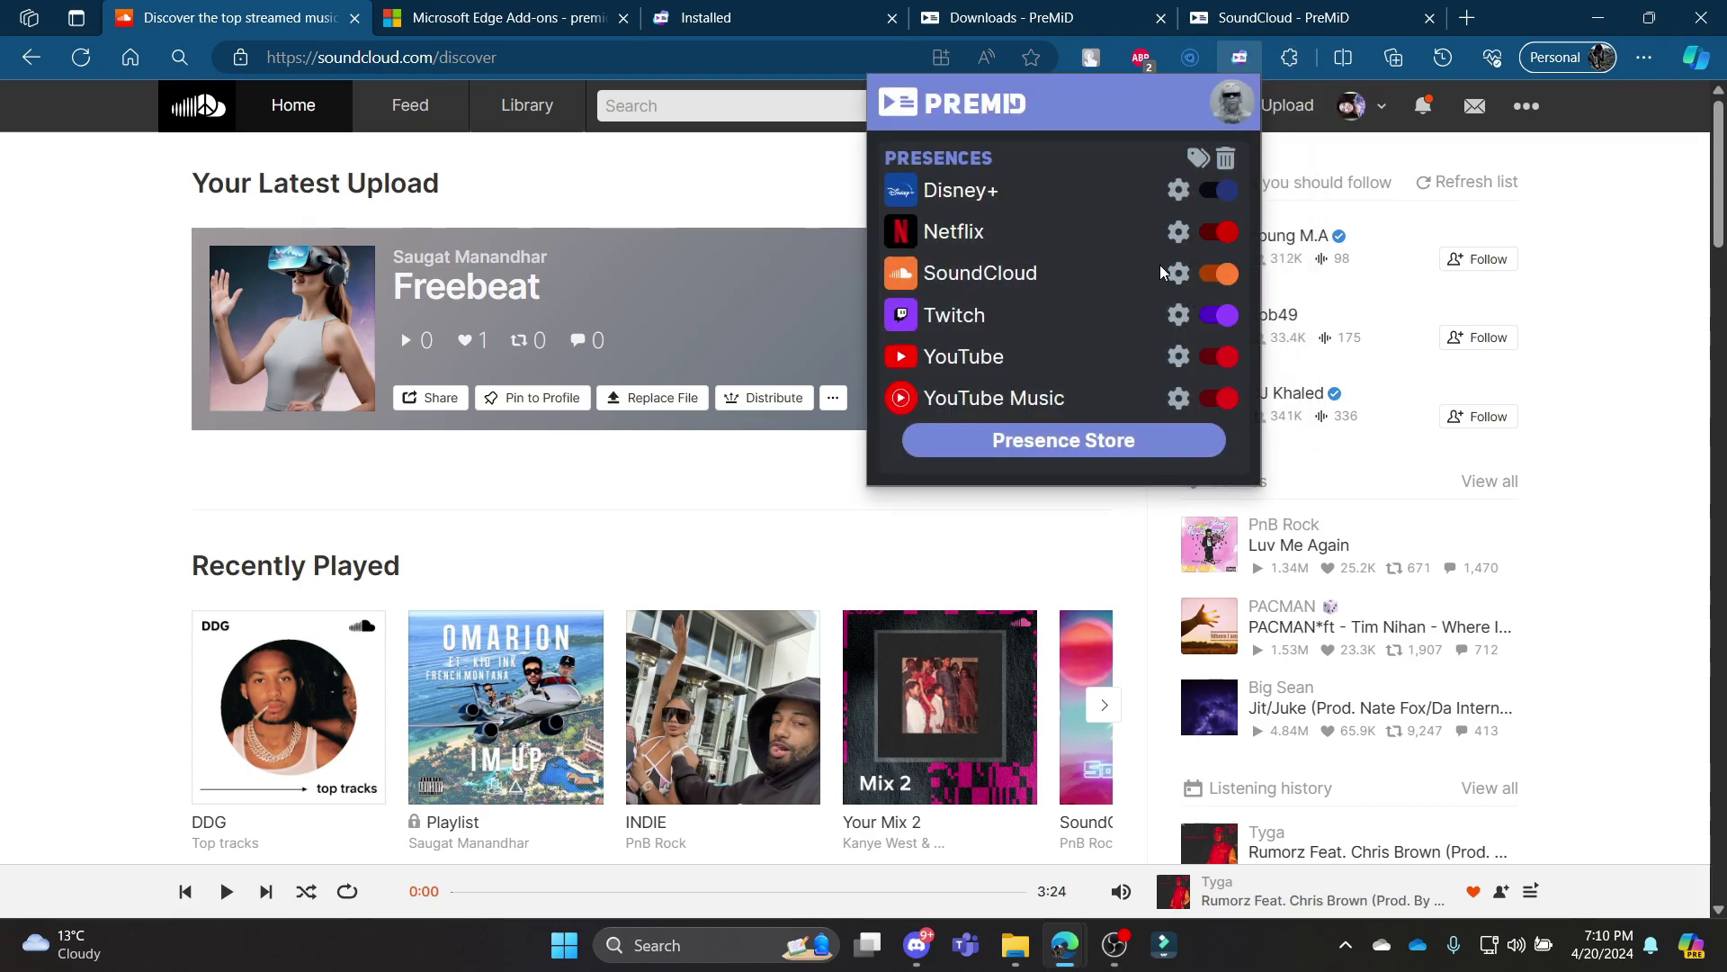
click(1219, 279)
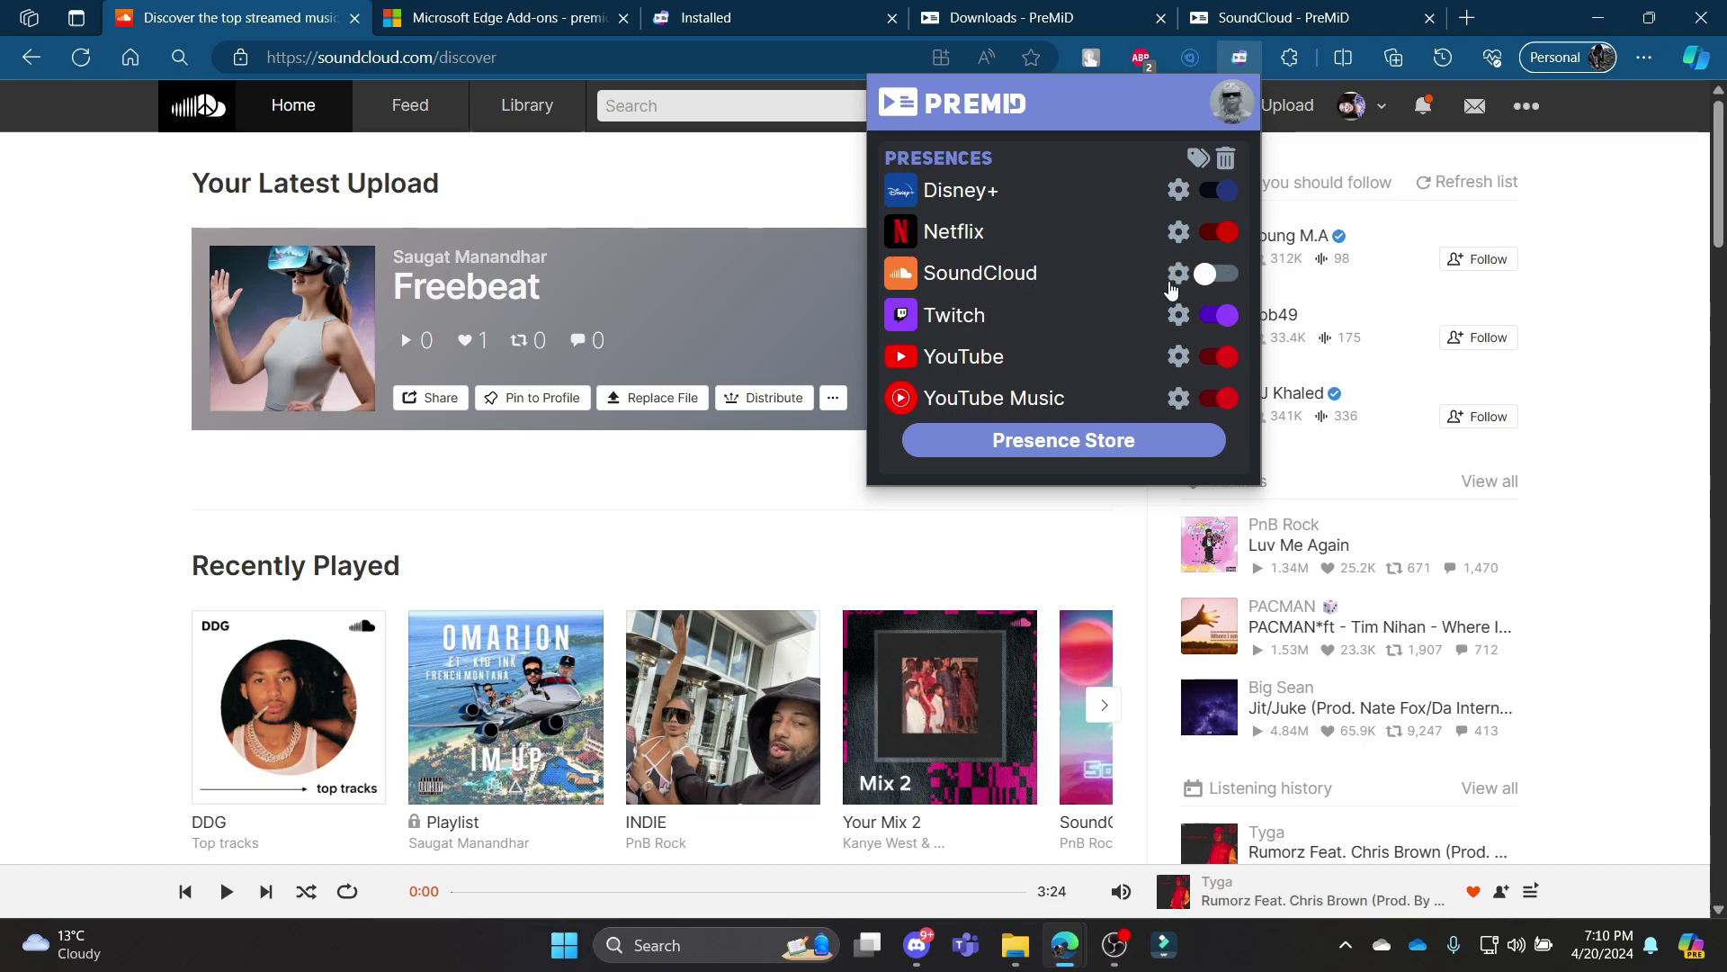
click(1212, 278)
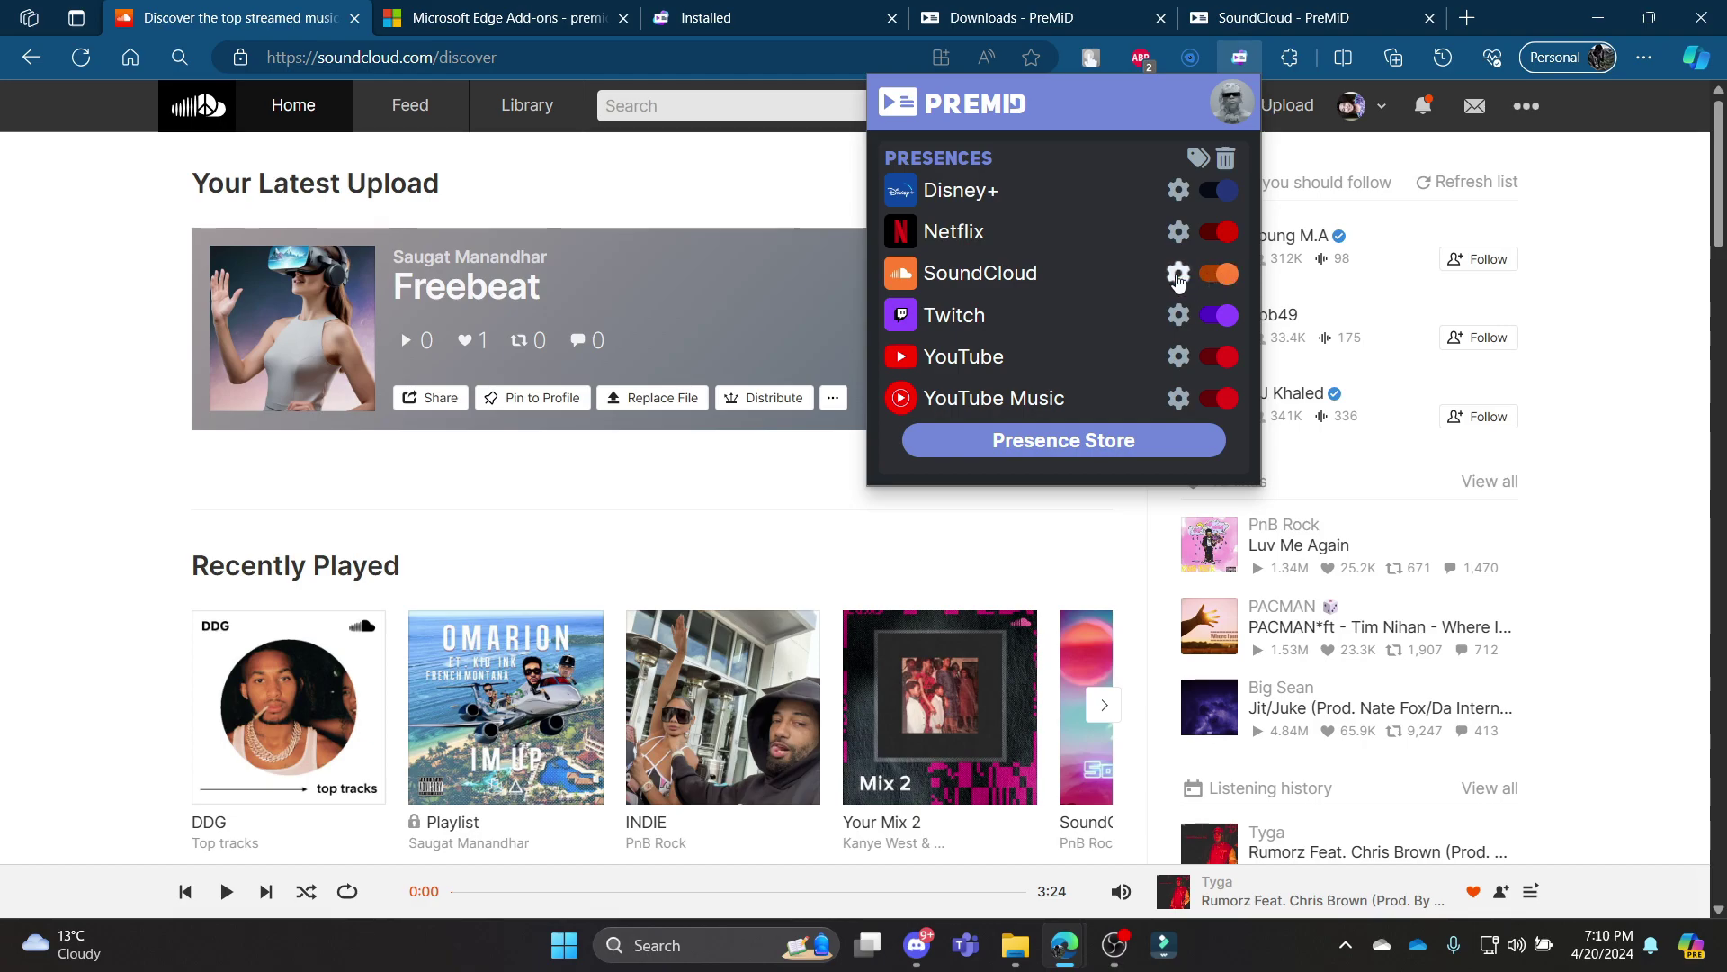
click(1177, 275)
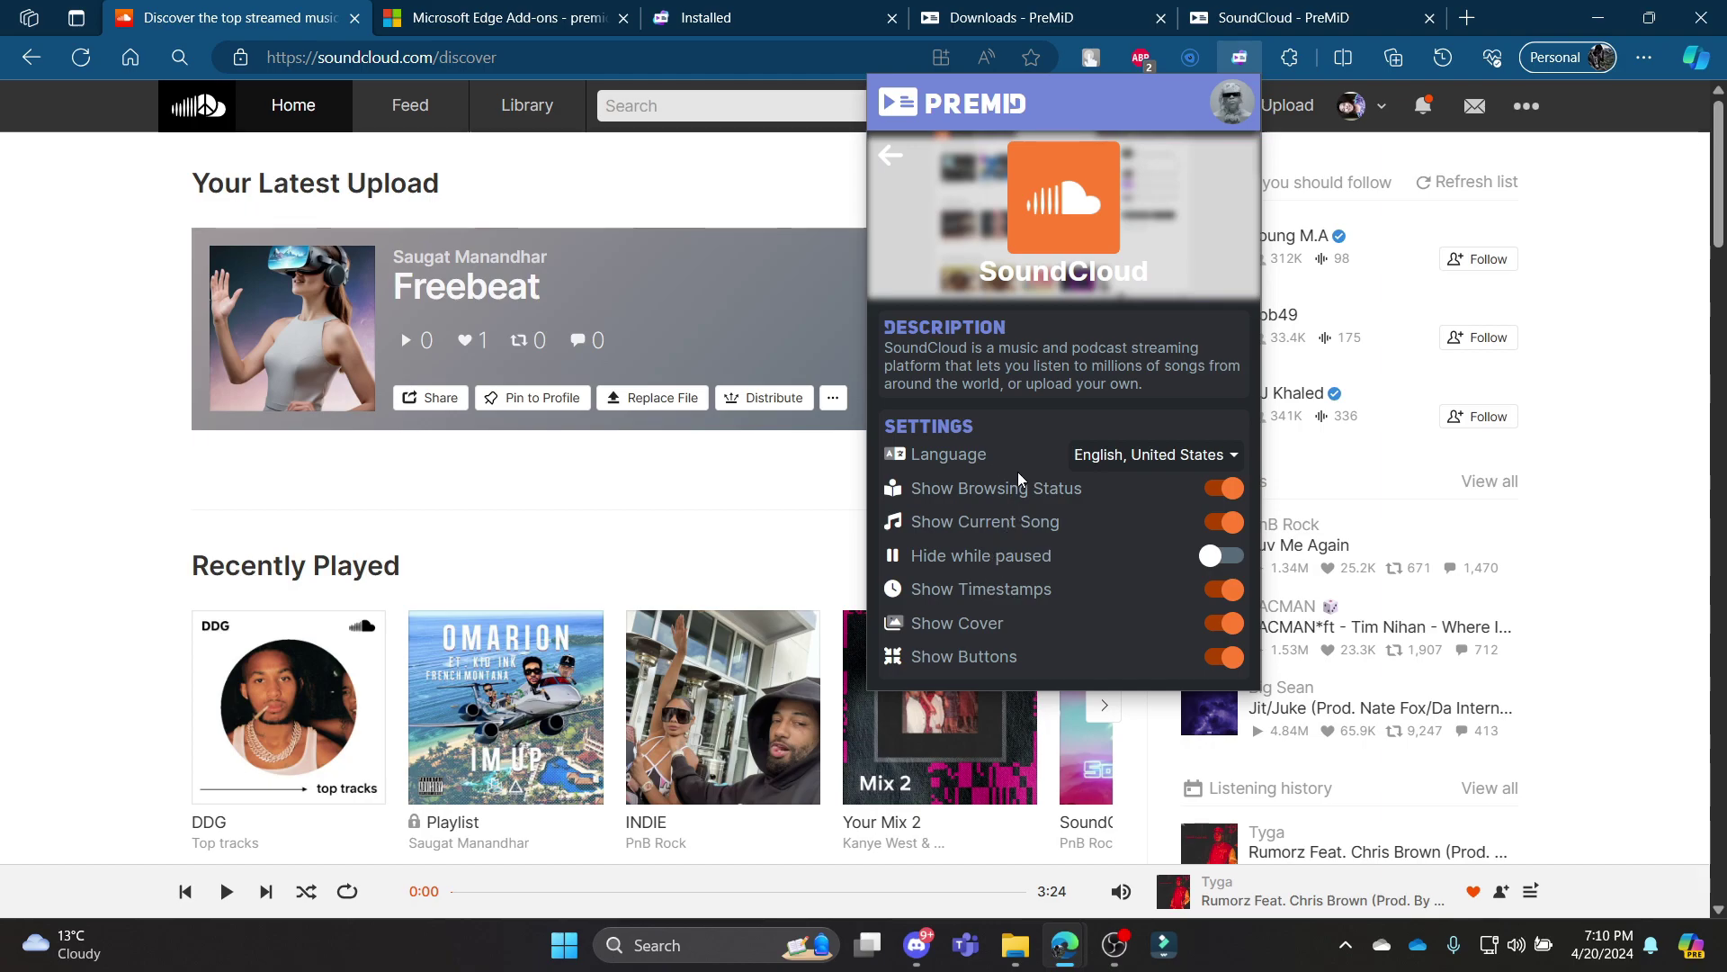
click(886, 156)
click(85, 208)
scroll(1510, 806, down, 1)
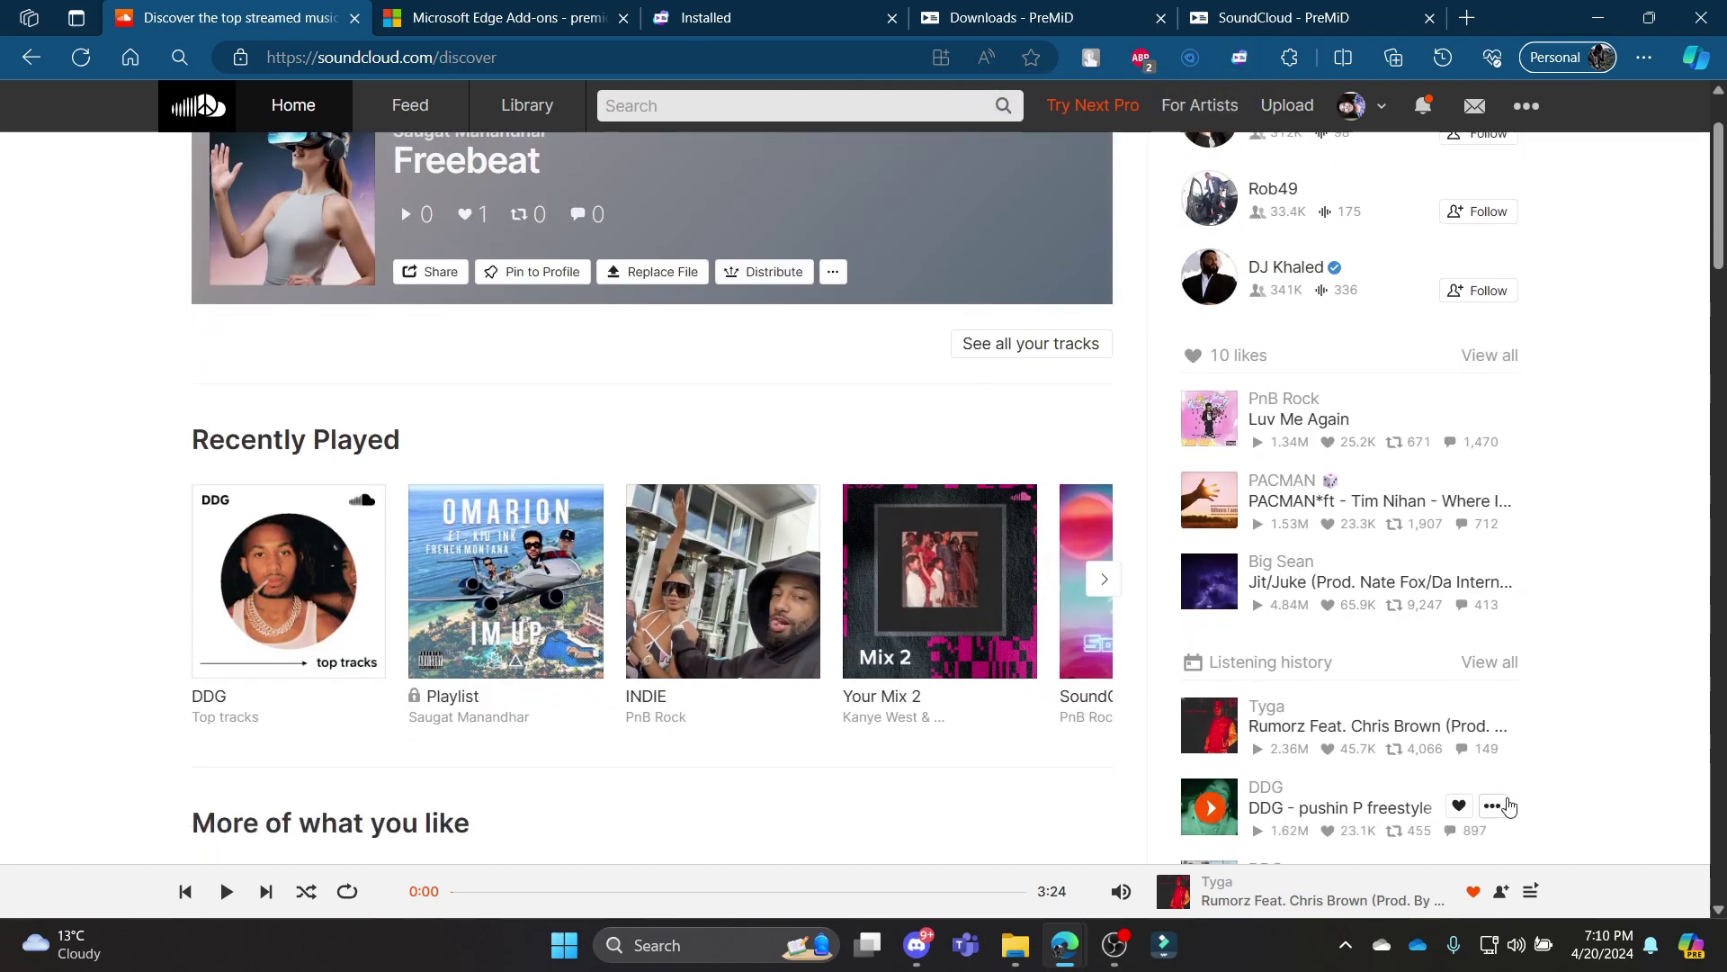
scroll(1508, 806, up, 1)
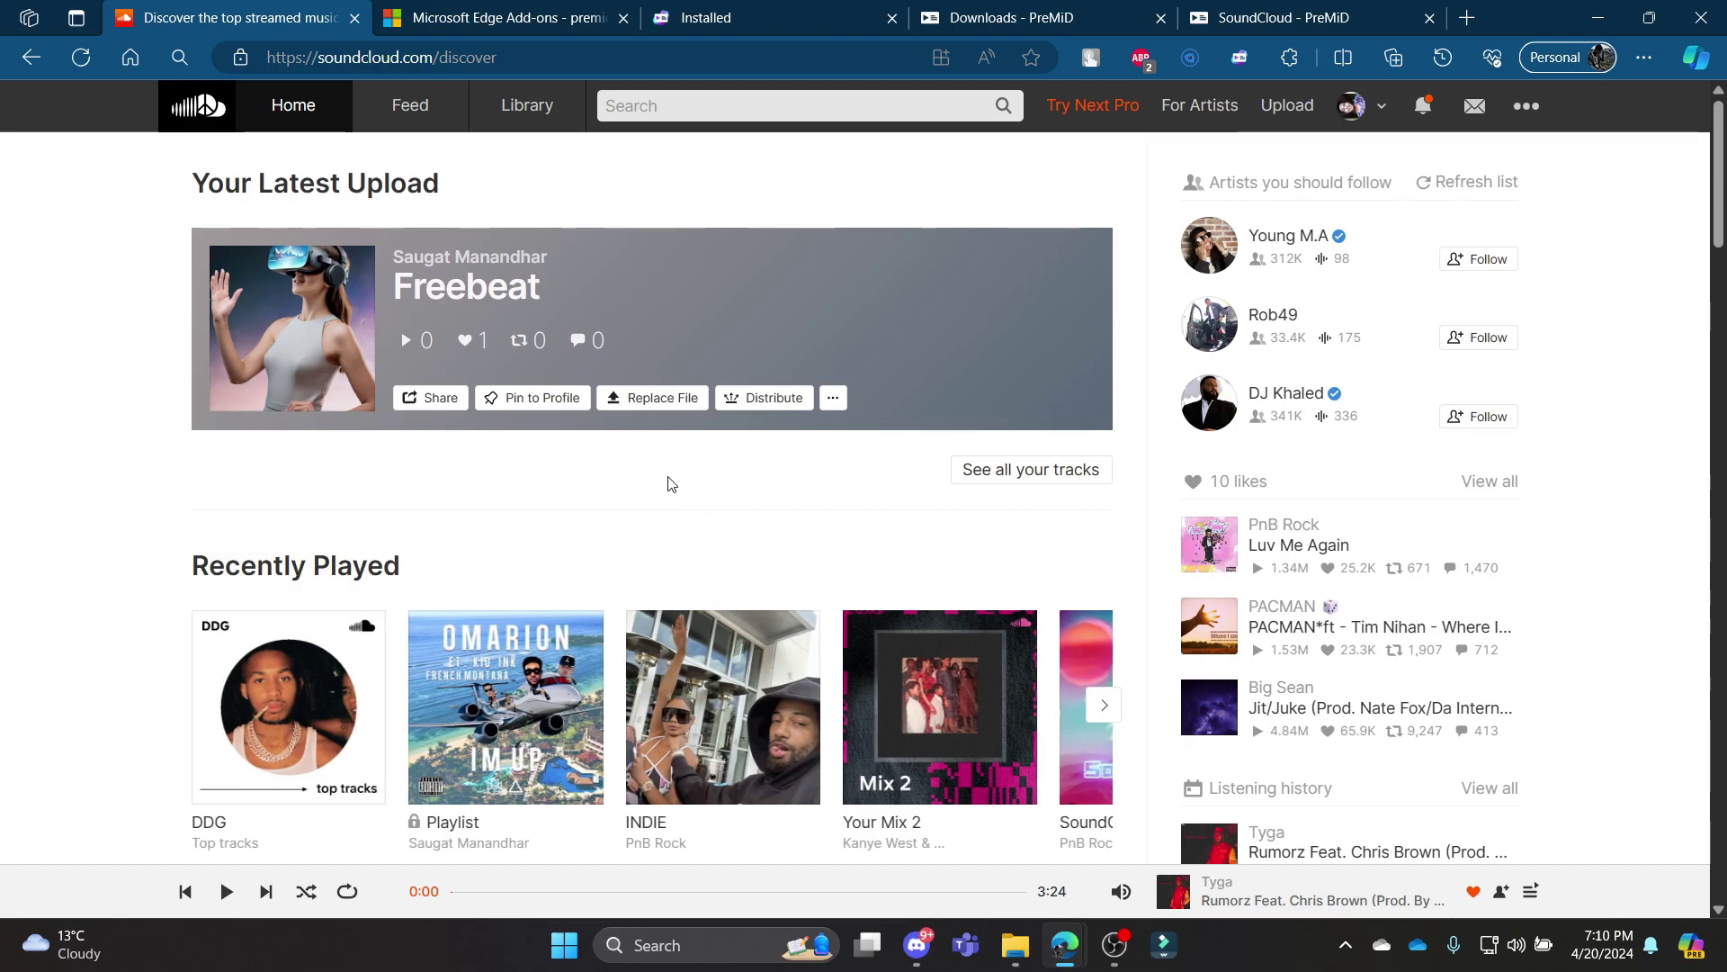